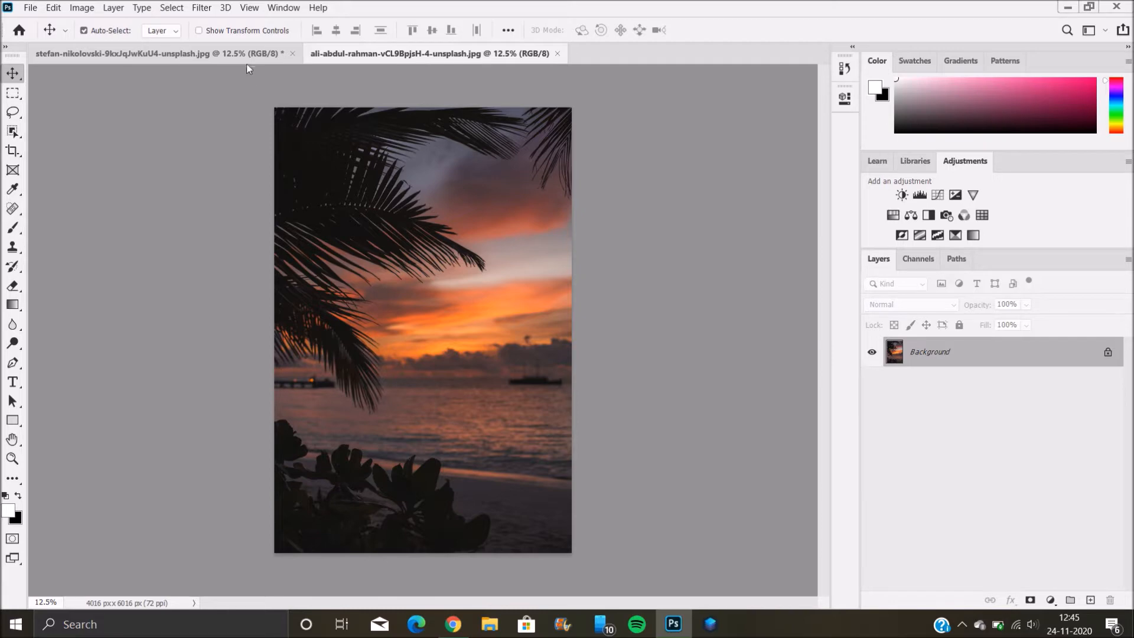
- Open the portrait photo in Save for Web and reduce its GIF palette to 3 colors
left_click(245, 59)
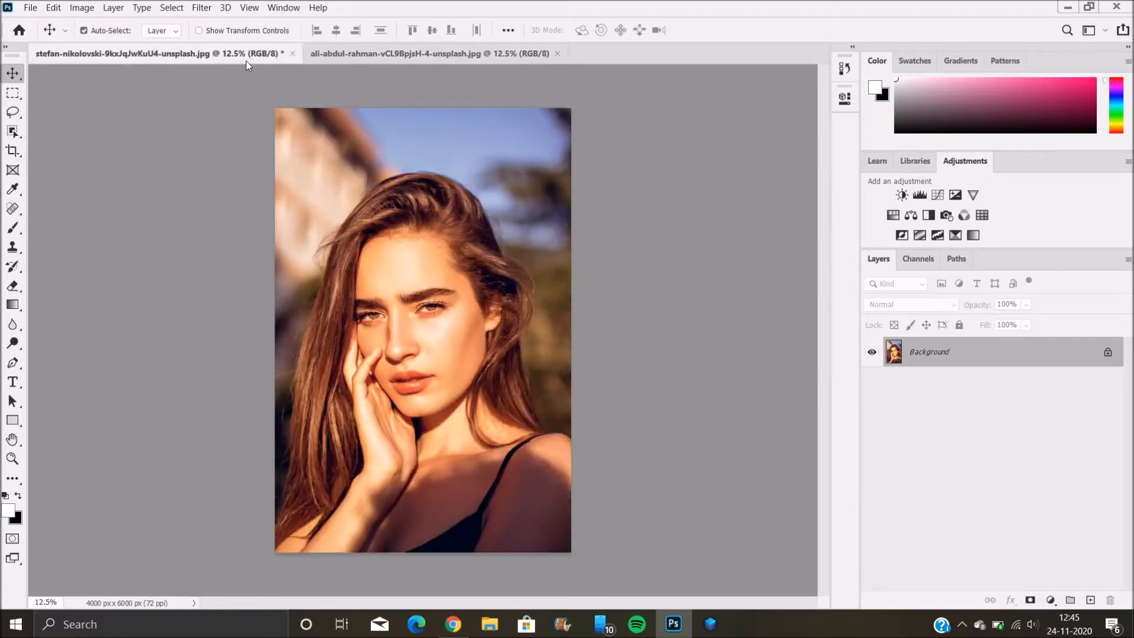
left_click(31, 8)
mouse_move(201, 217)
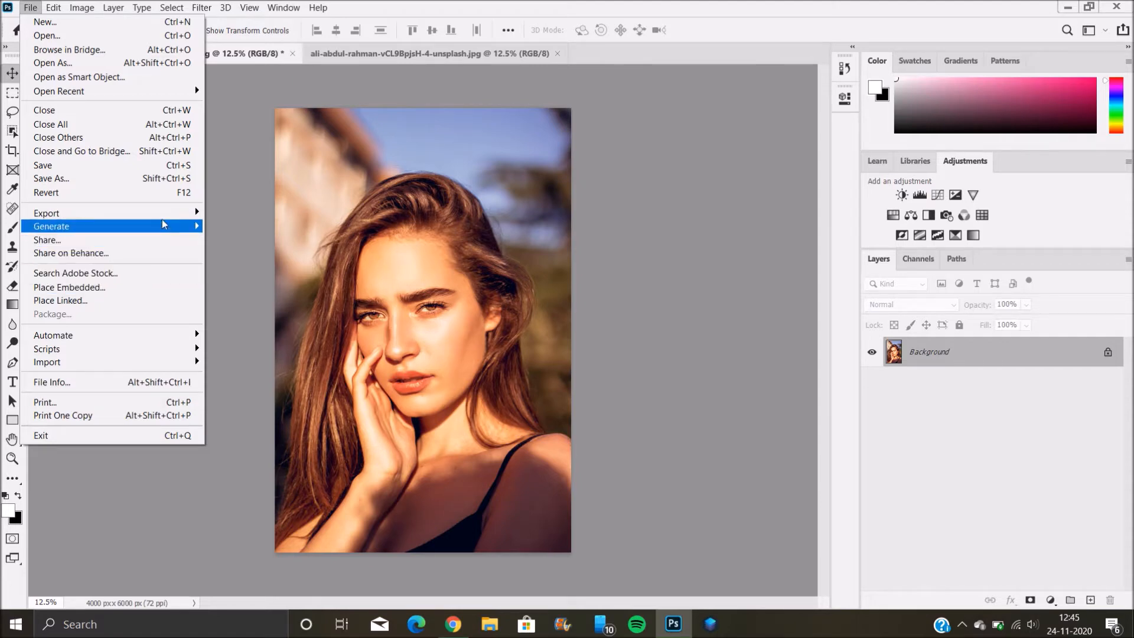
mouse_move(163, 220)
left_click(225, 267)
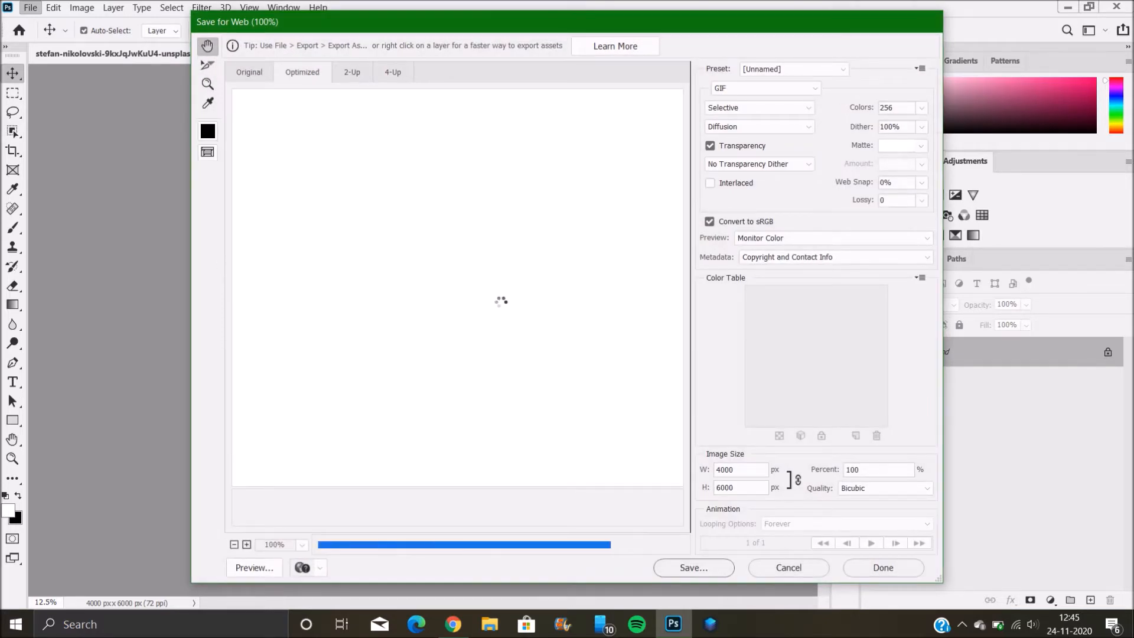
scroll(501, 302, "down", 6)
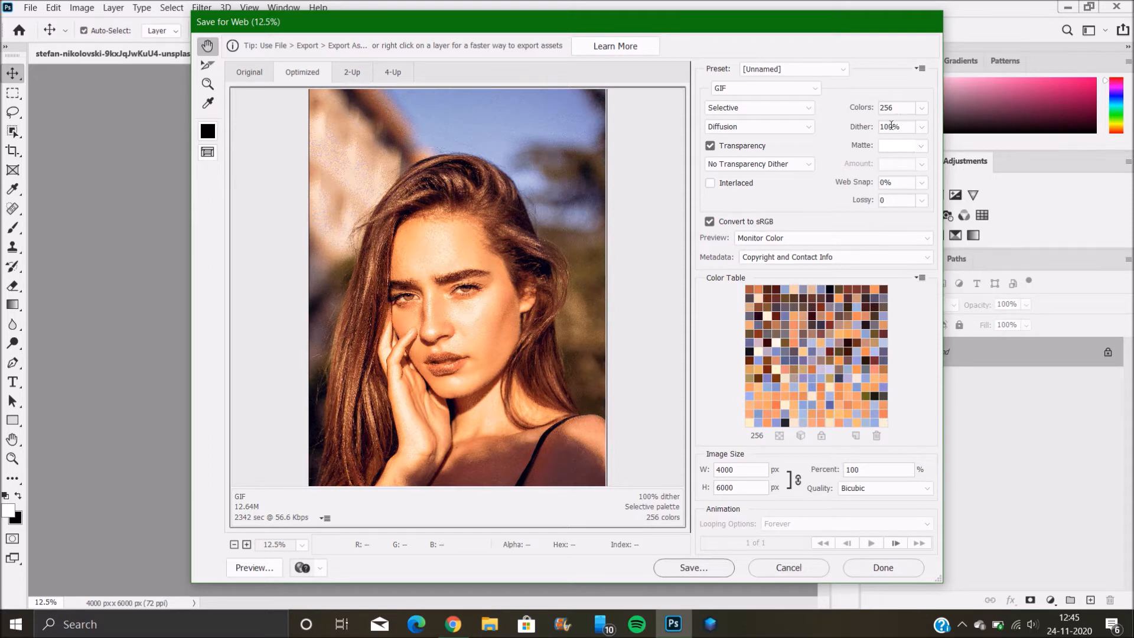
left_click_drag(897, 108, 880, 107)
key("BackSpace")
type("3")
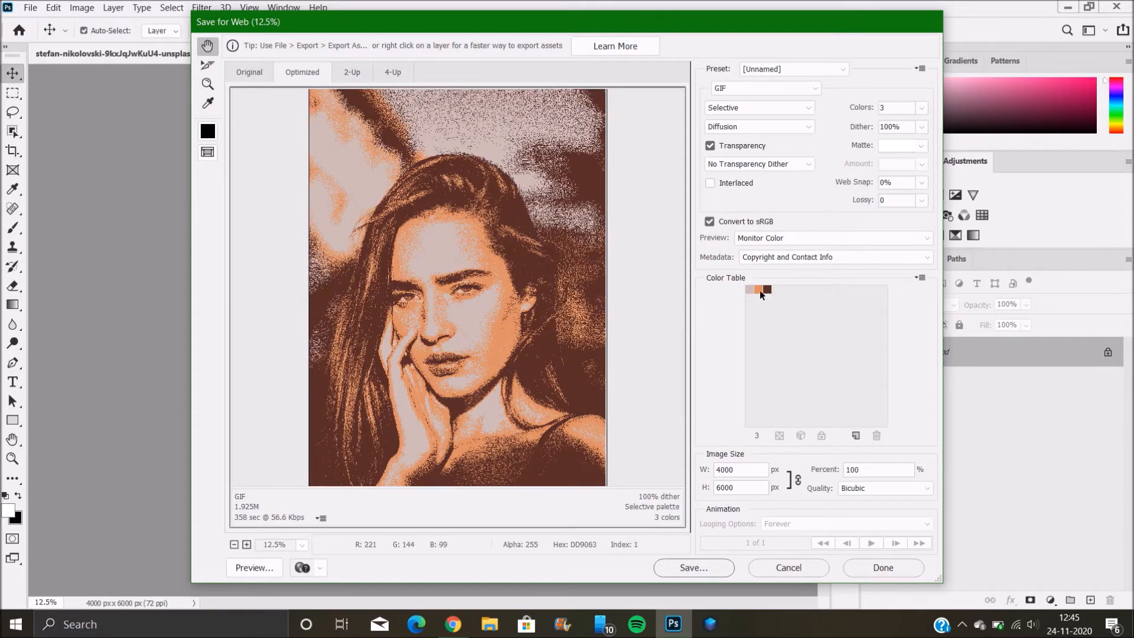
- Save the color table as "color grading" in the Desktop folder "color table", and close Save for Web without exporting
left_click(922, 278)
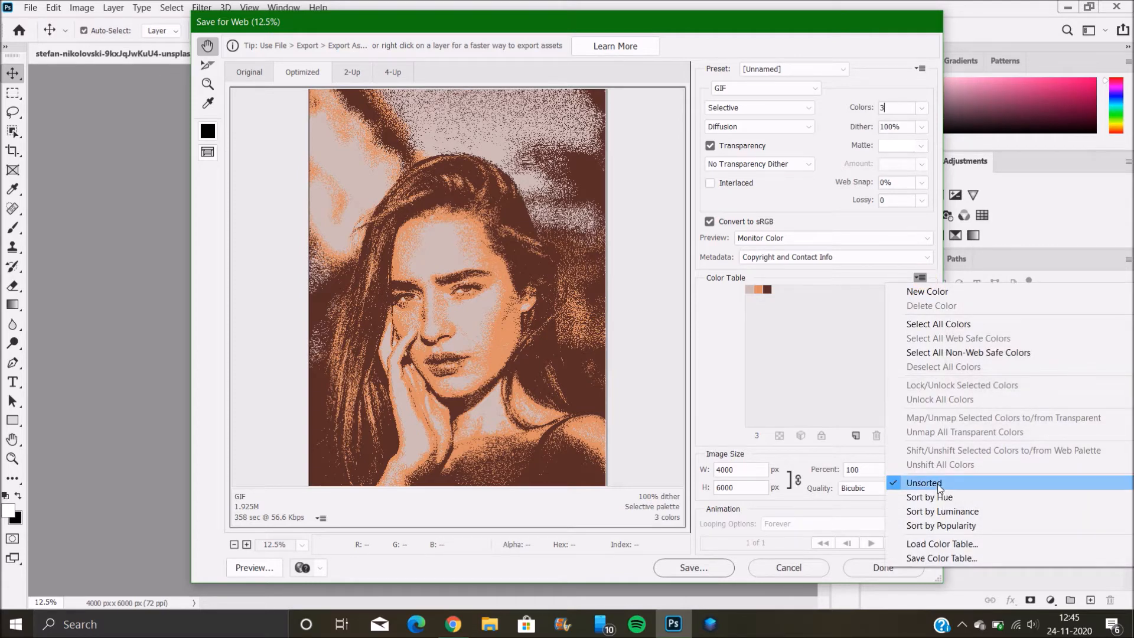
left_click(940, 558)
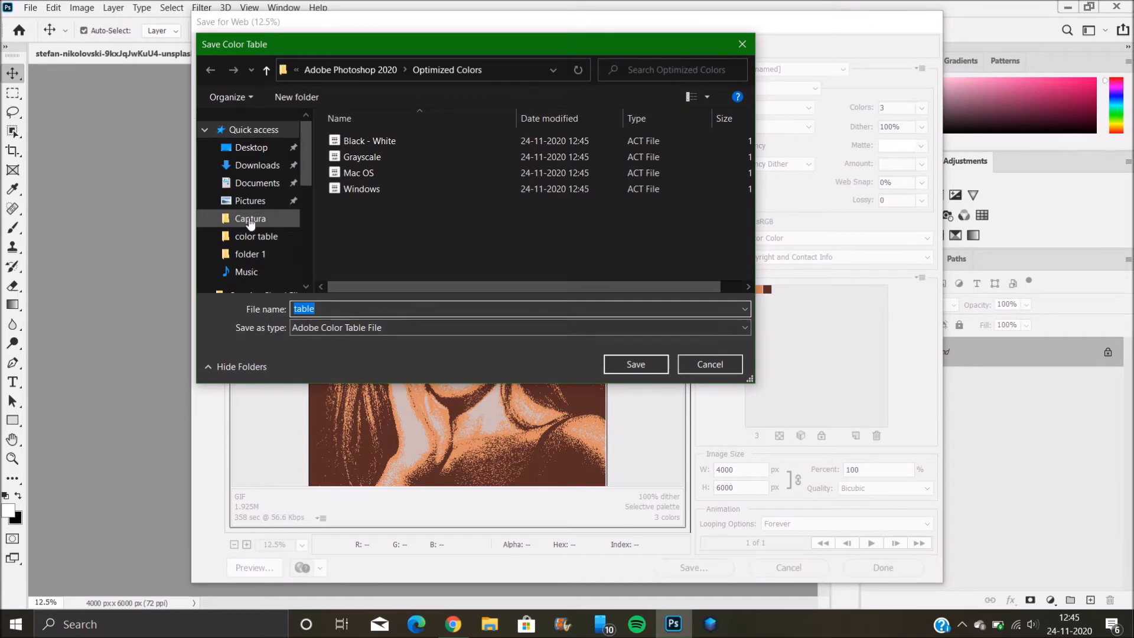
left_click(266, 236)
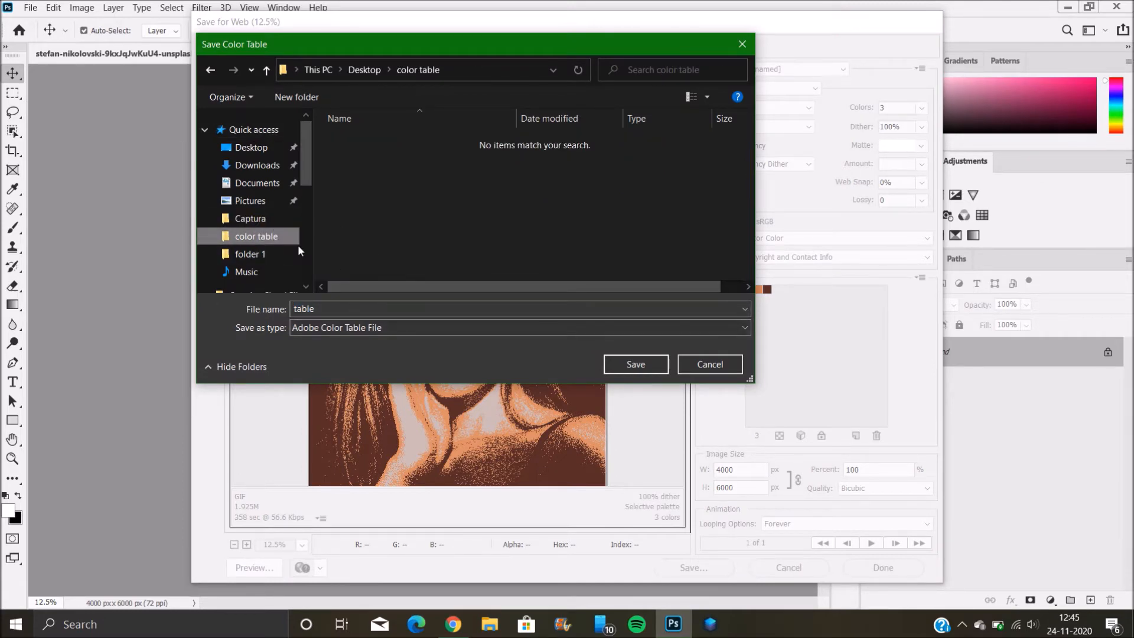
double_click(365, 304)
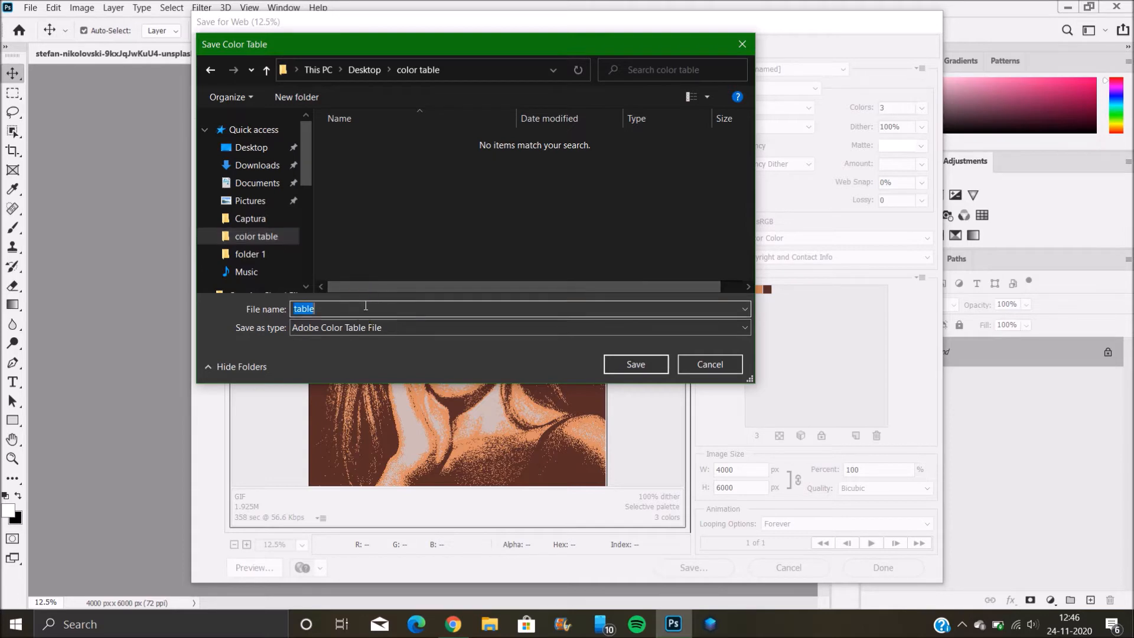
key("BackSpace")
type("color grading")
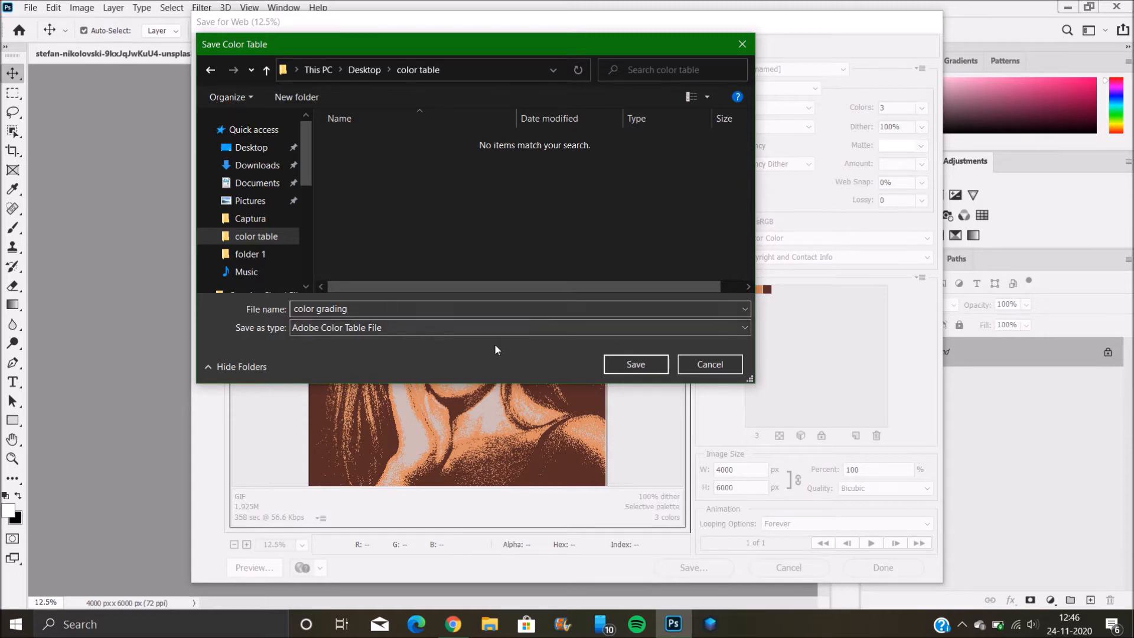
left_click(627, 371)
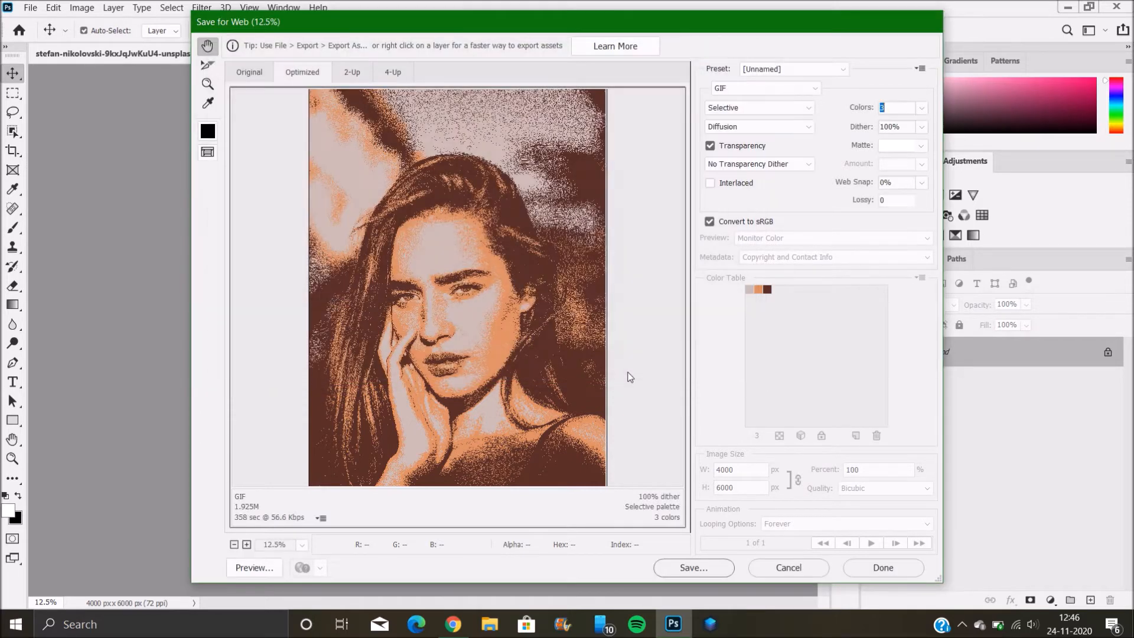
left_click(795, 568)
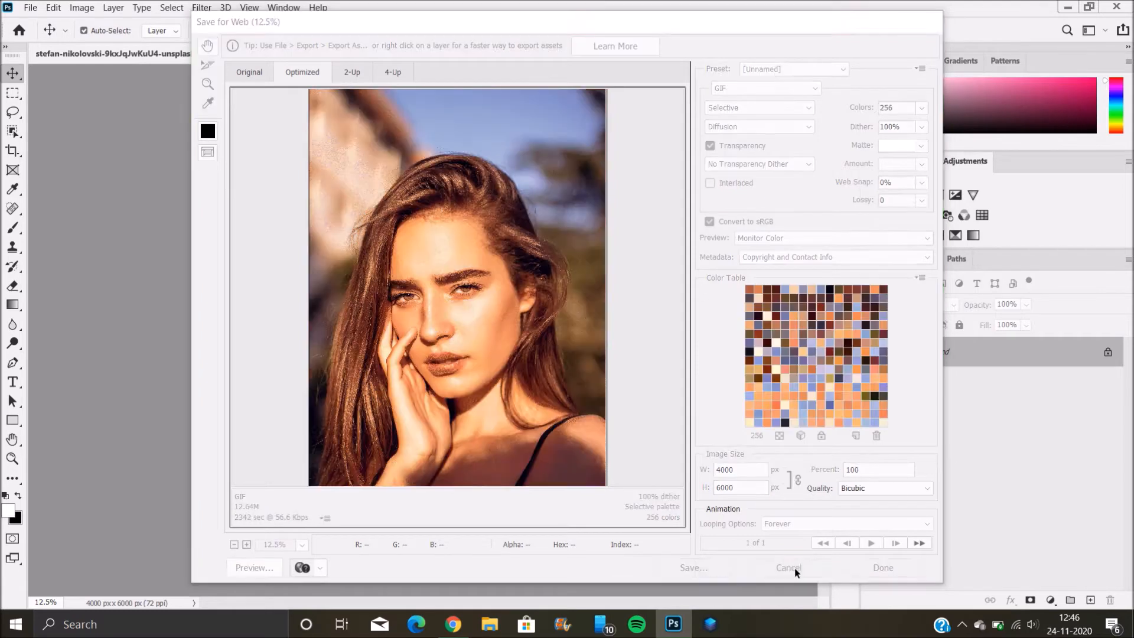
- Add a Gradient Map adjustment layer above the background of the sunset beach photo
left_click(428, 53)
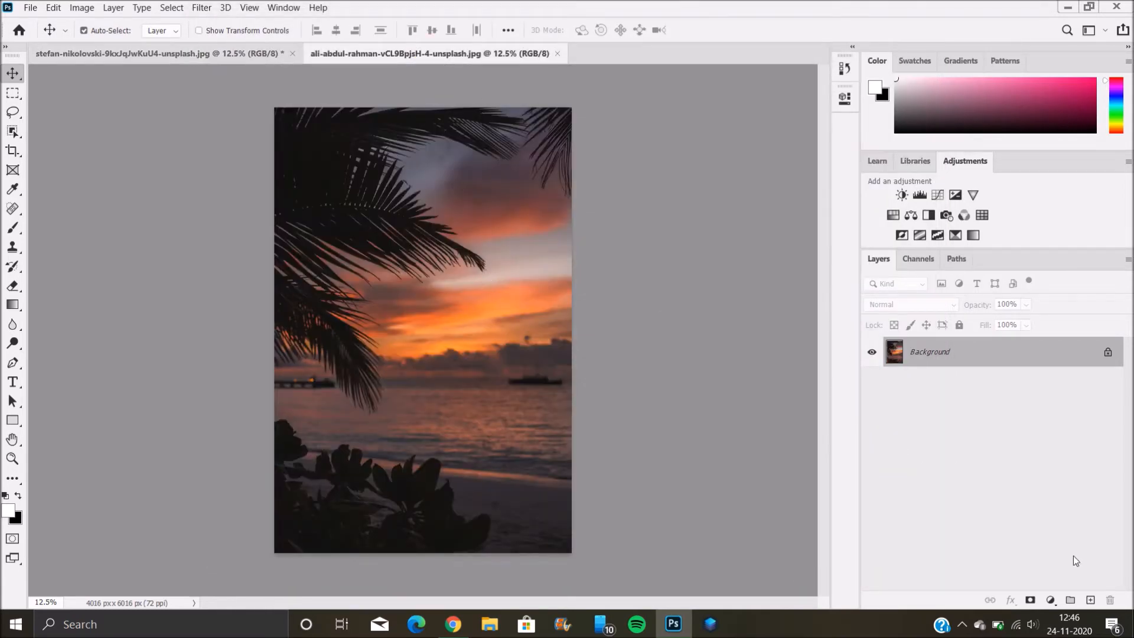
left_click(1050, 600)
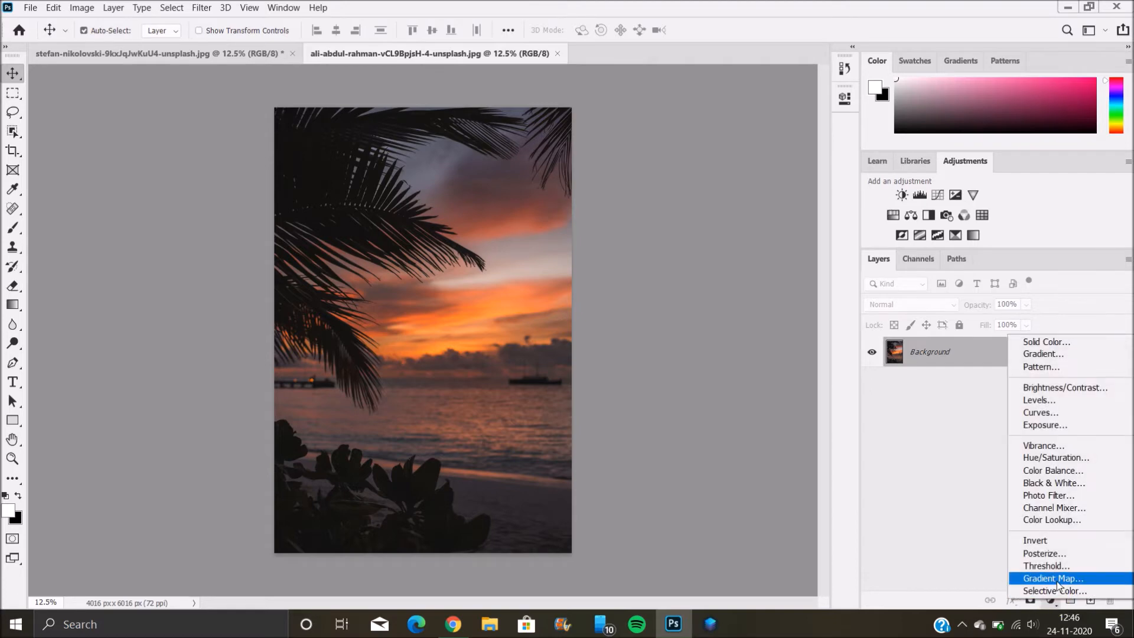
left_click(1057, 580)
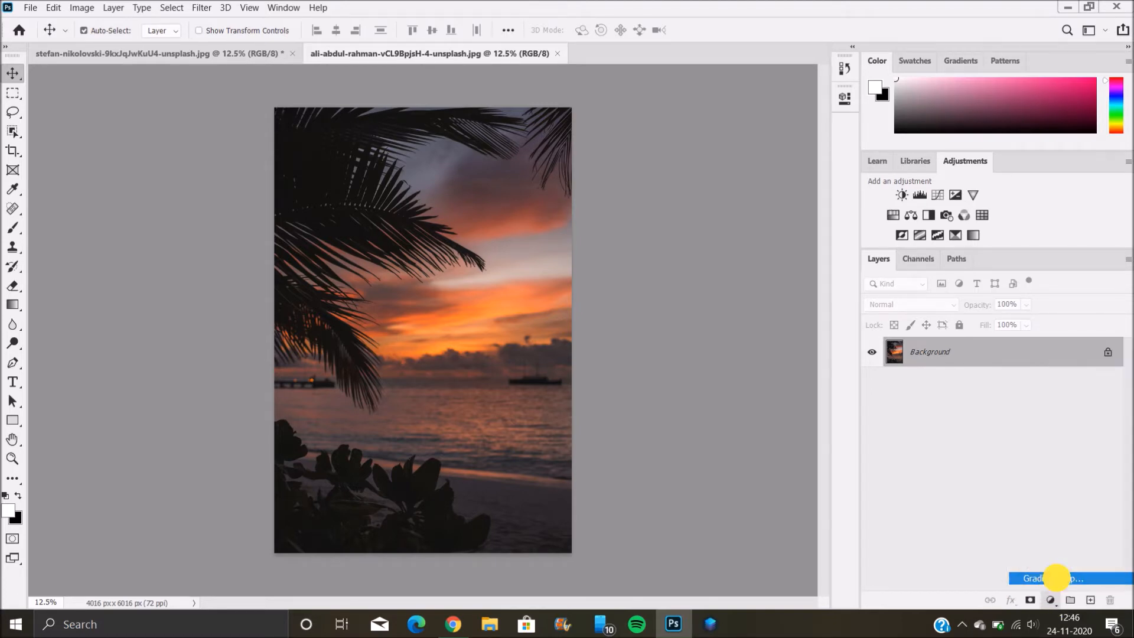
- Import the "color grading" ACT color table from the Desktop folder "color table" into the swatches
left_click(285, 8)
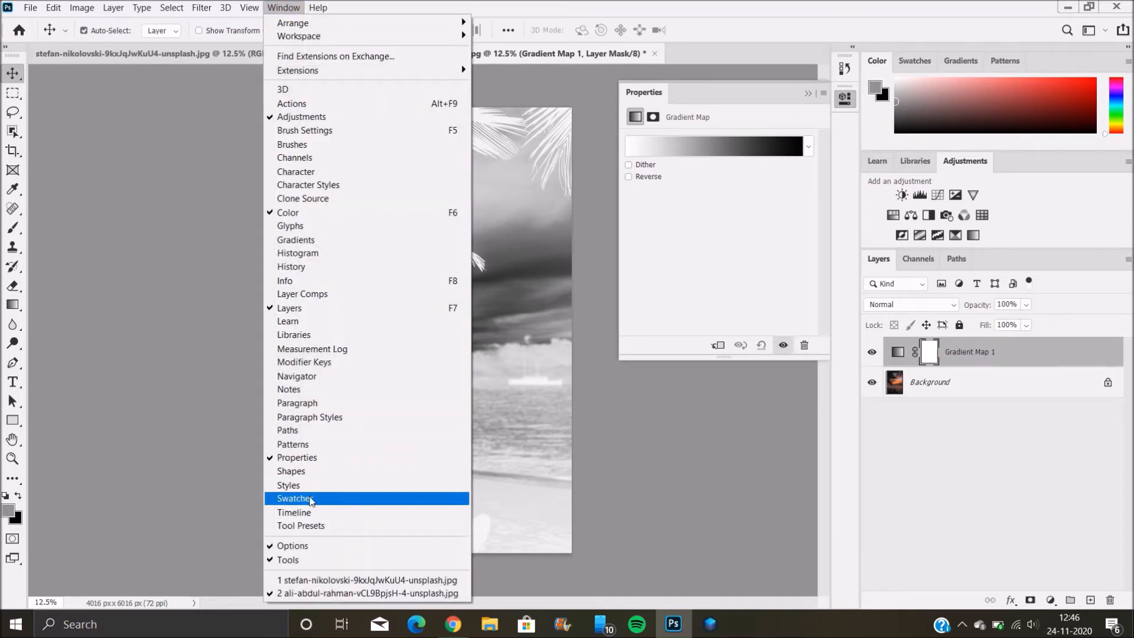
left_click(310, 502)
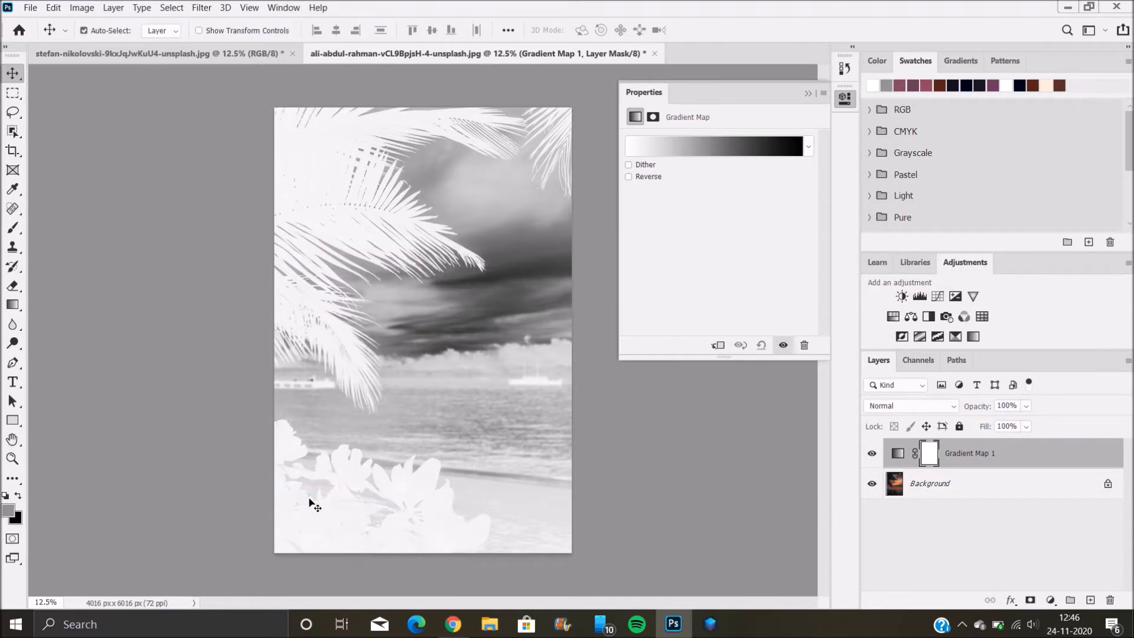
left_click(1128, 64)
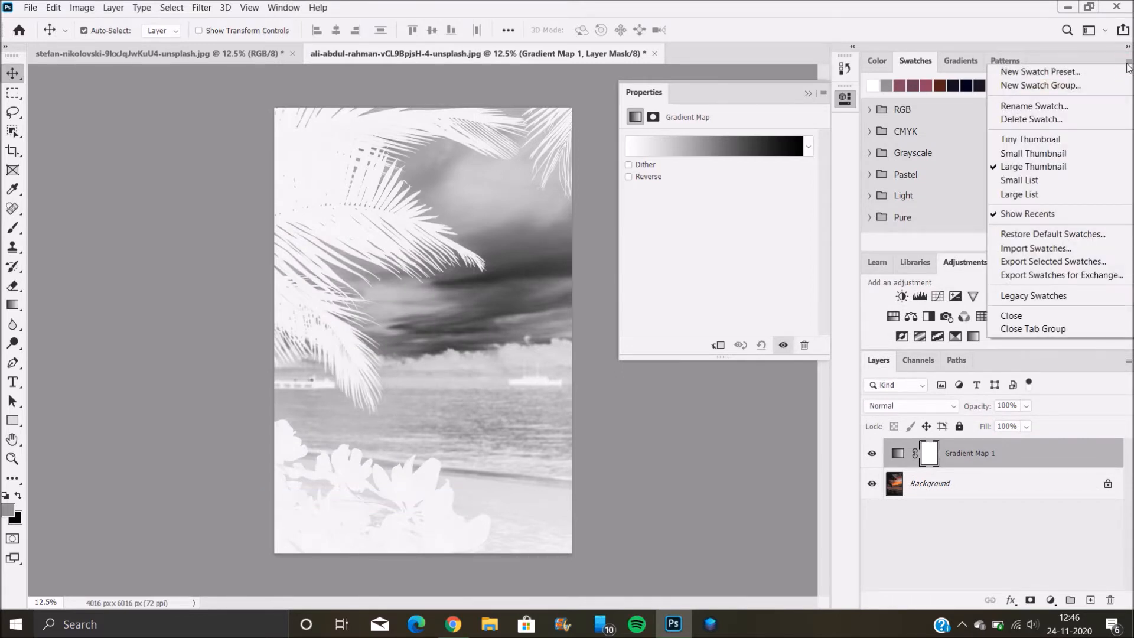
left_click(1054, 252)
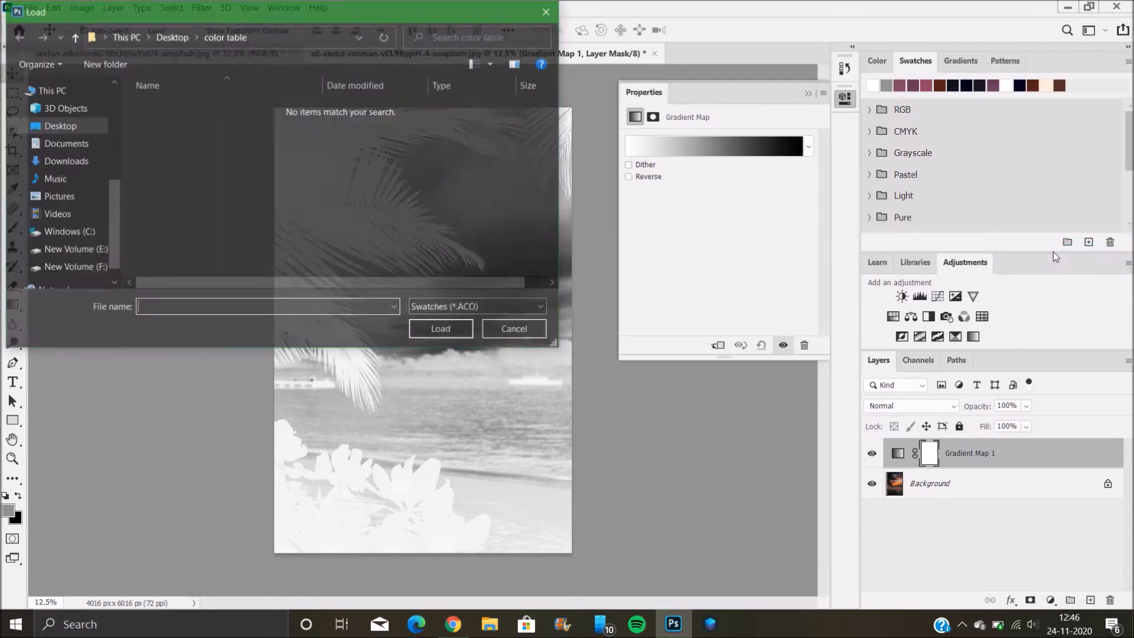
left_click(58, 126)
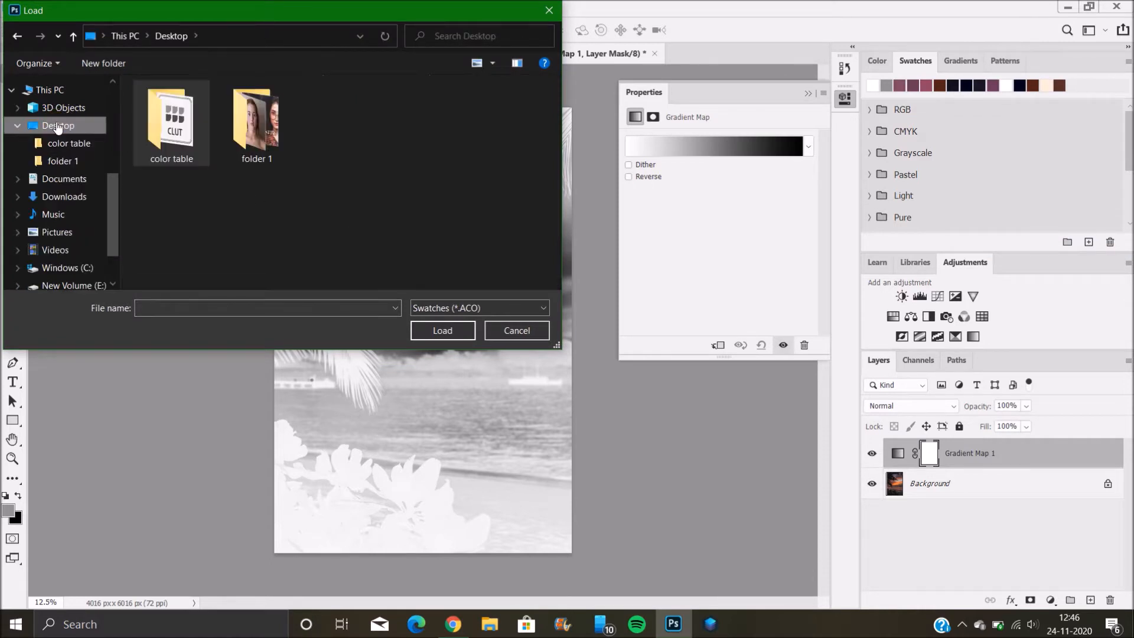
double_click(155, 149)
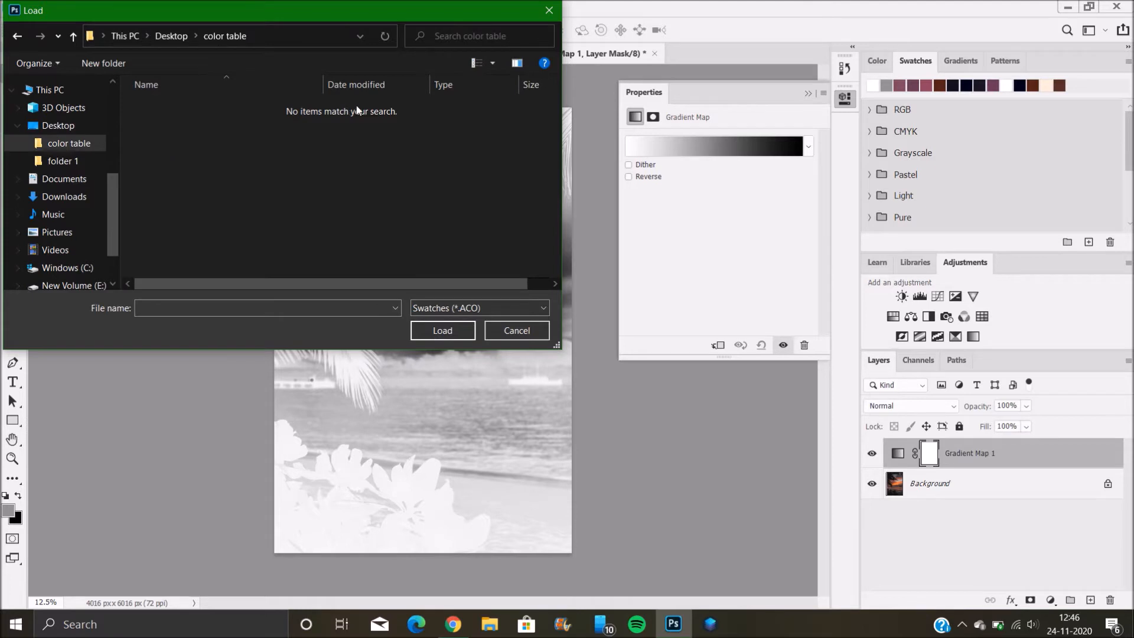
left_click(458, 313)
left_click(460, 334)
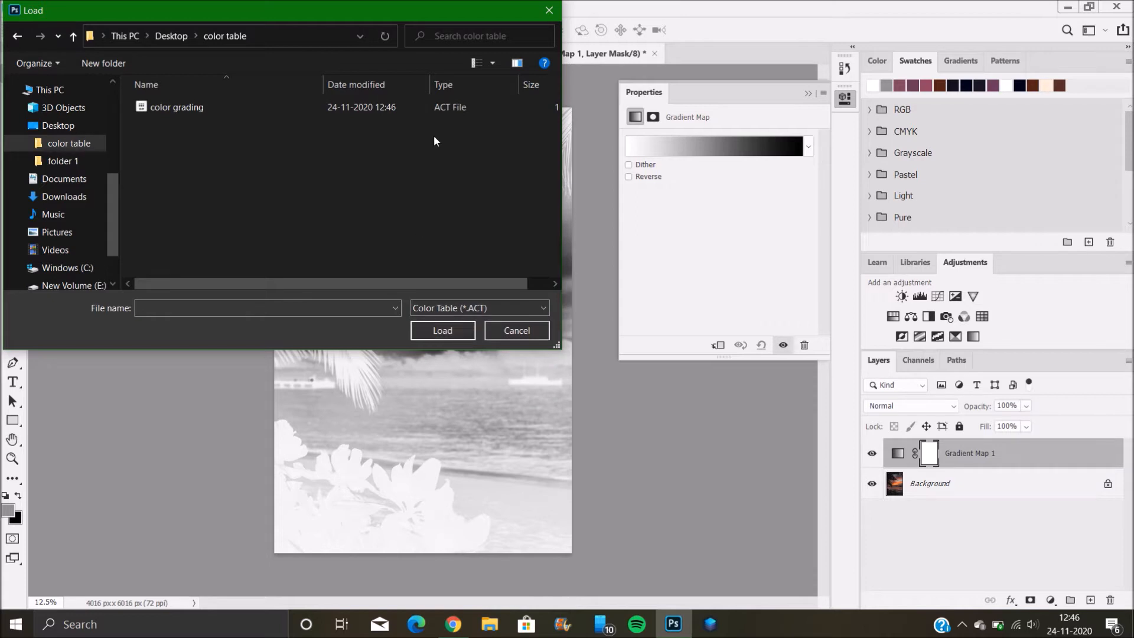
left_click(434, 115)
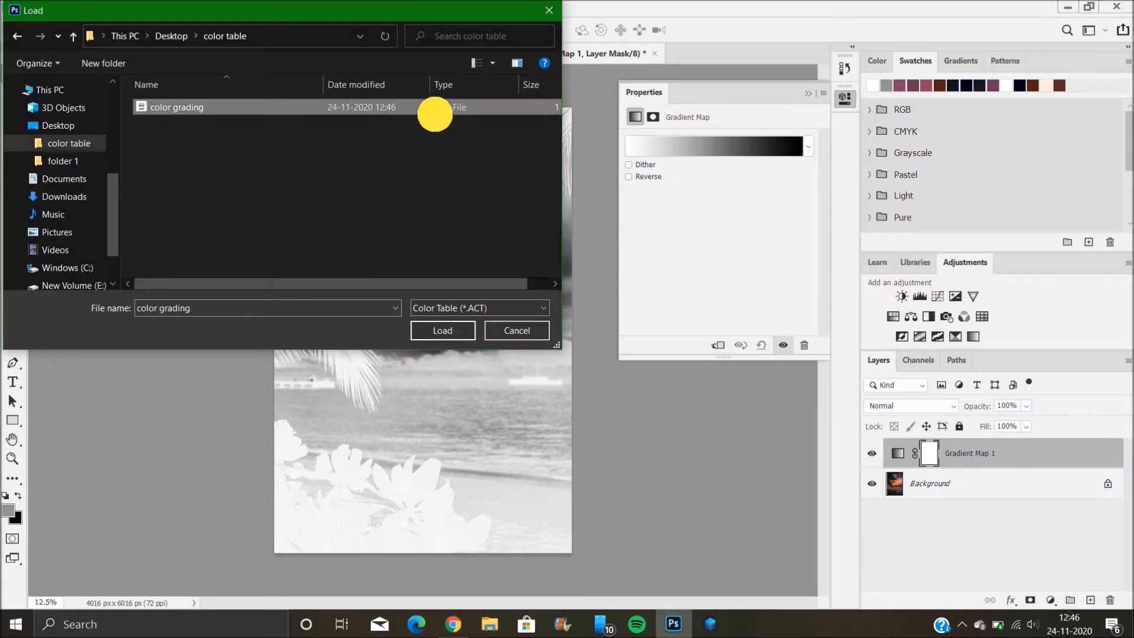
left_click(442, 330)
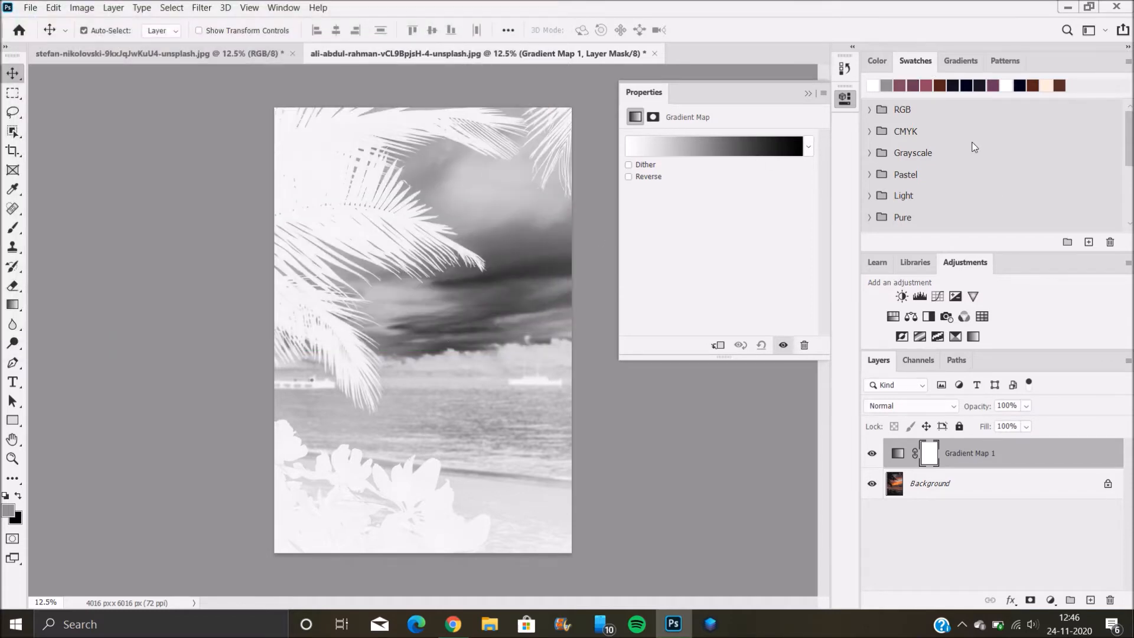
- Expand the "color grading 2" swatch group and collapse the older "color grading" group
scroll(996, 194, "down", 4)
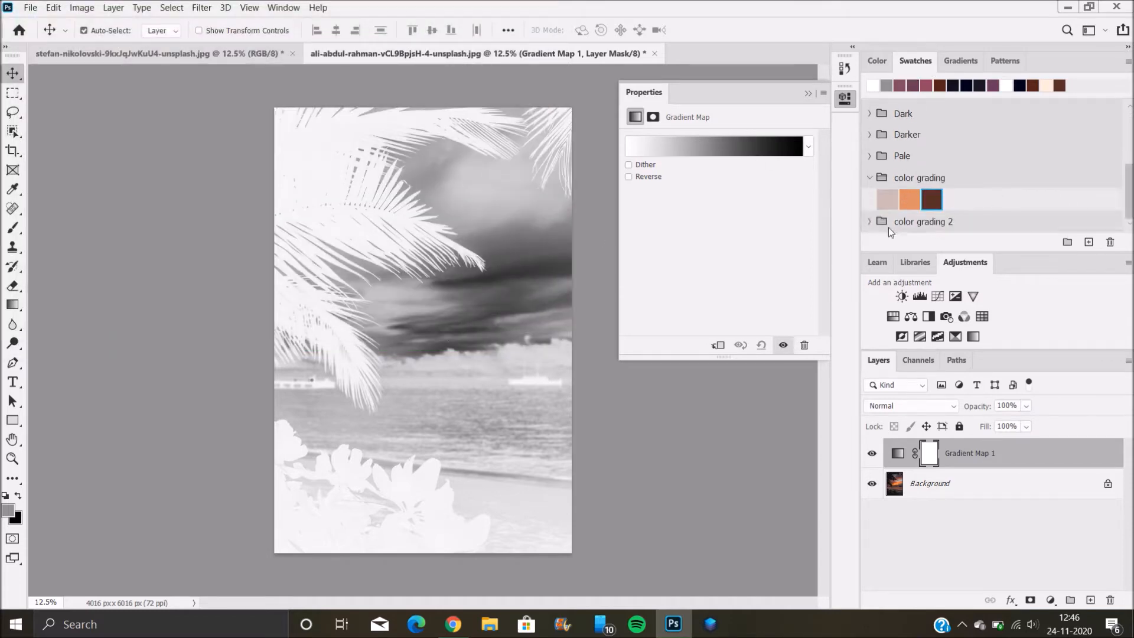
left_click(871, 224)
scroll(966, 199, "down", 1)
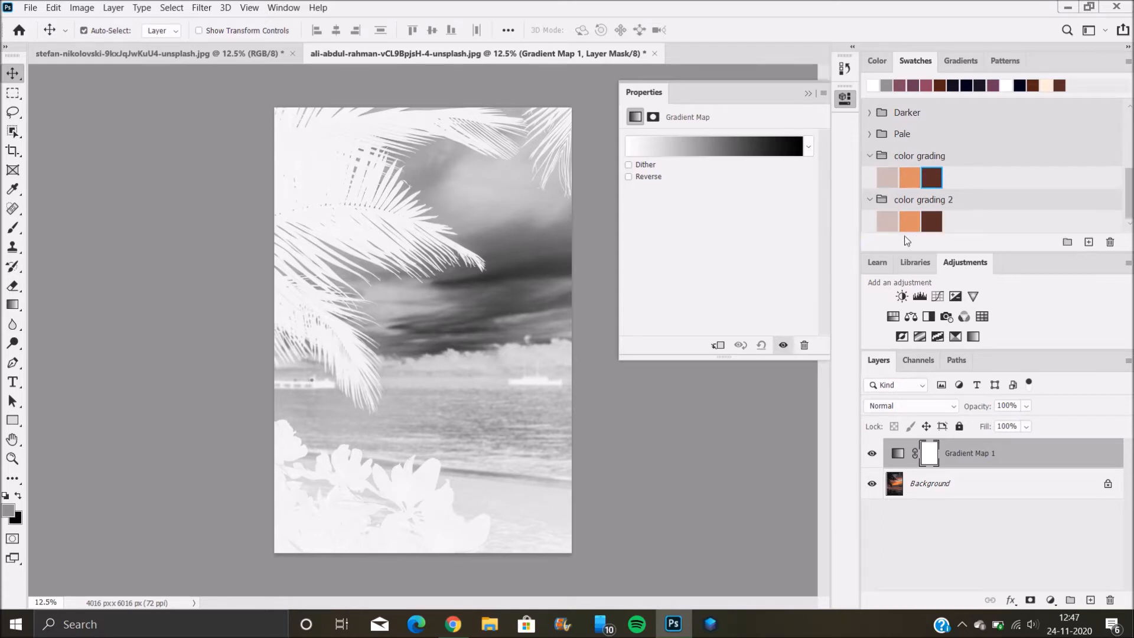
left_click(871, 155)
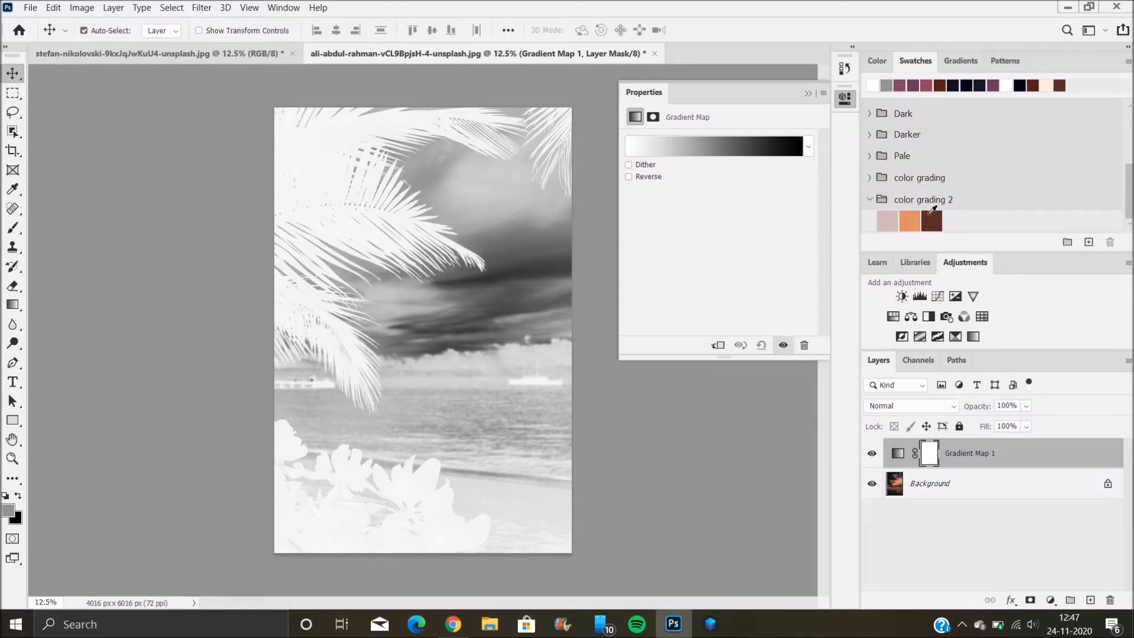
- Recolor the gradient map's black end stop with the pale pink swatch from "color grading 2" (#ccbbb6) and set its location to 80%
left_click(726, 146)
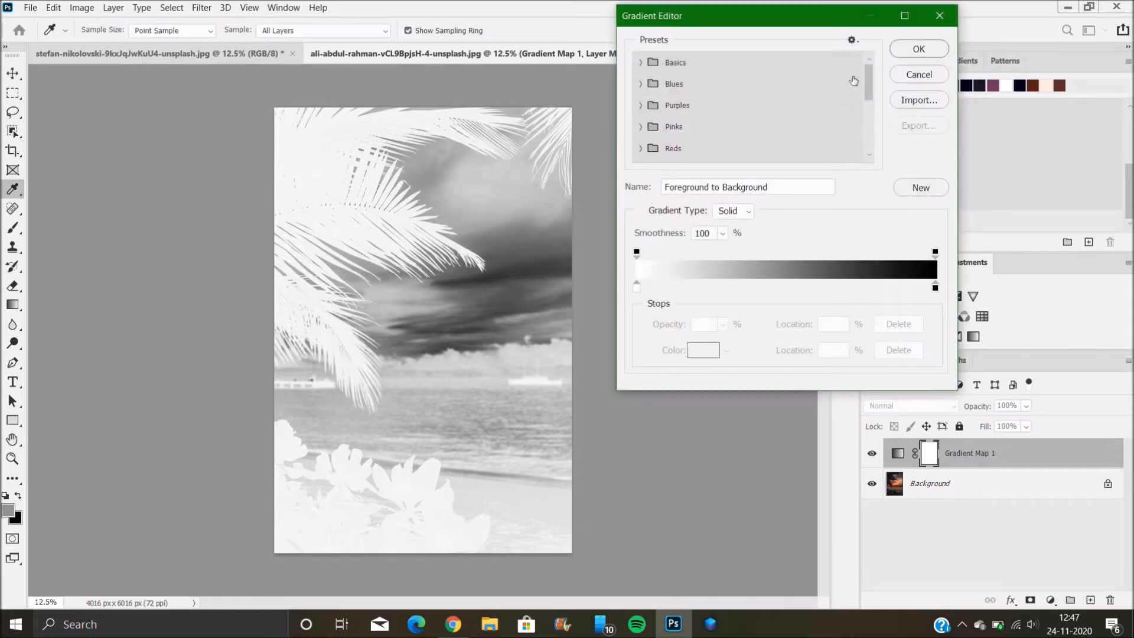
left_click_drag(826, 12, 751, 6)
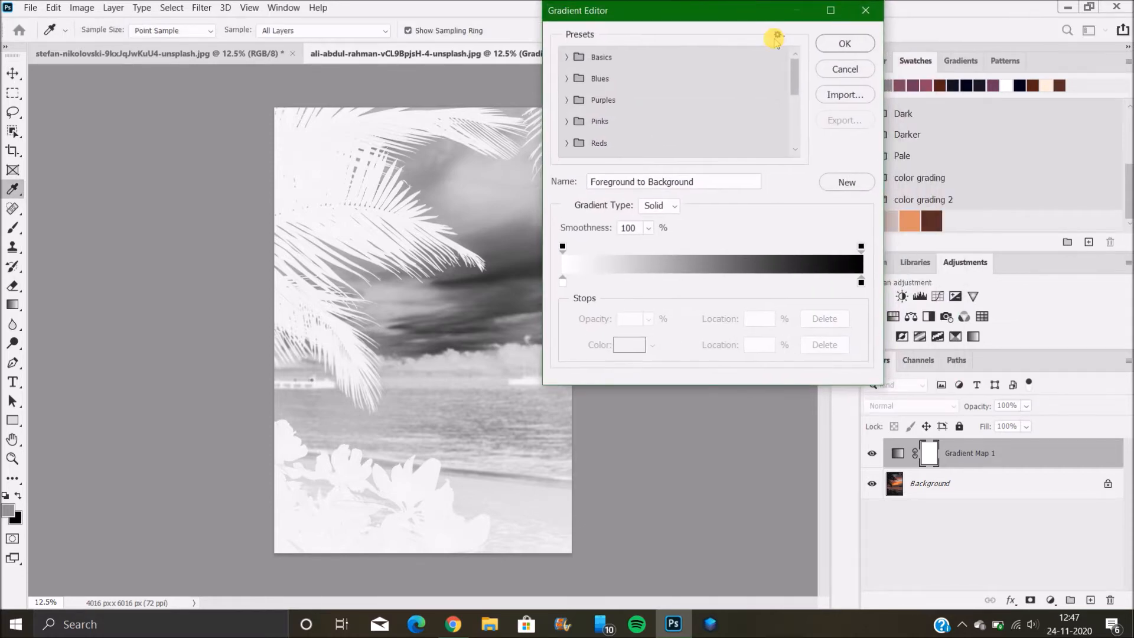
left_click(861, 282)
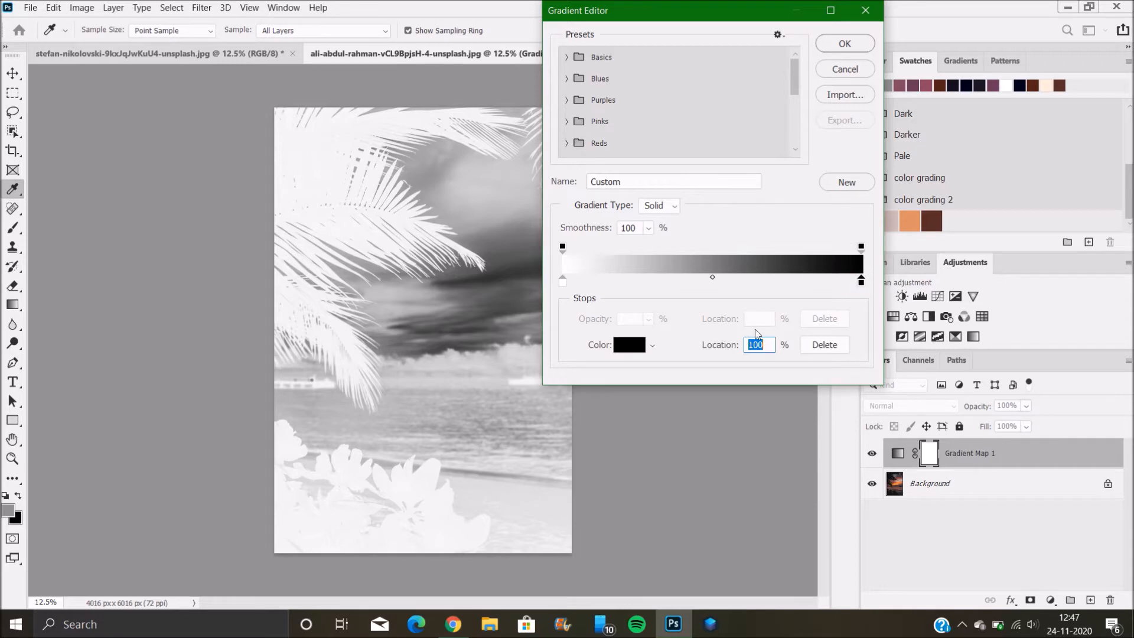
left_click(636, 348)
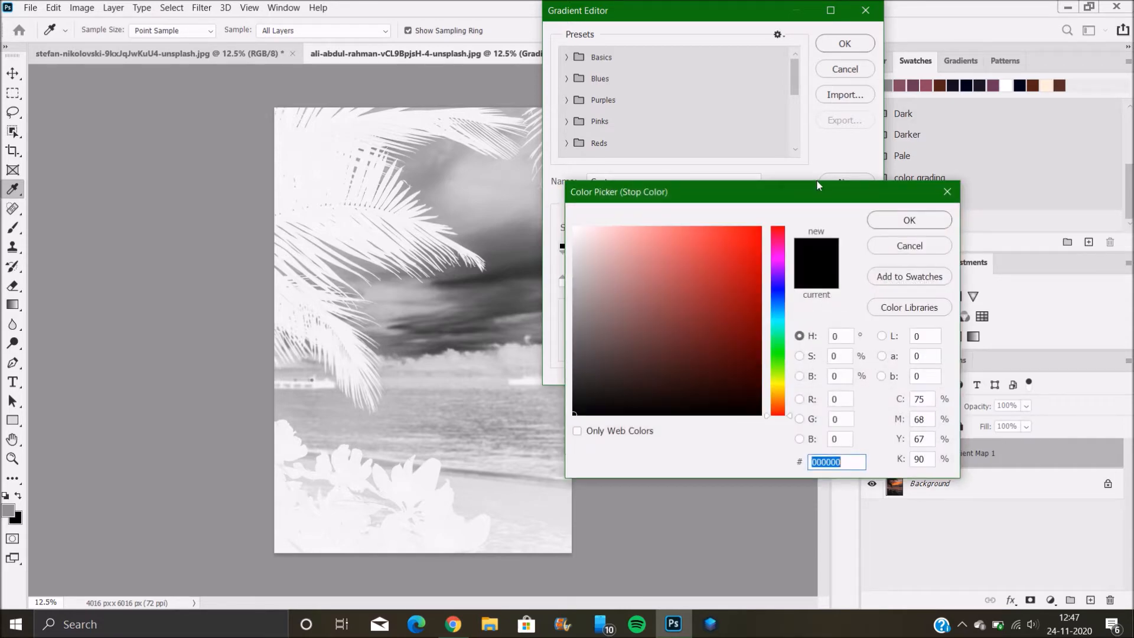
left_click_drag(816, 185, 833, 253)
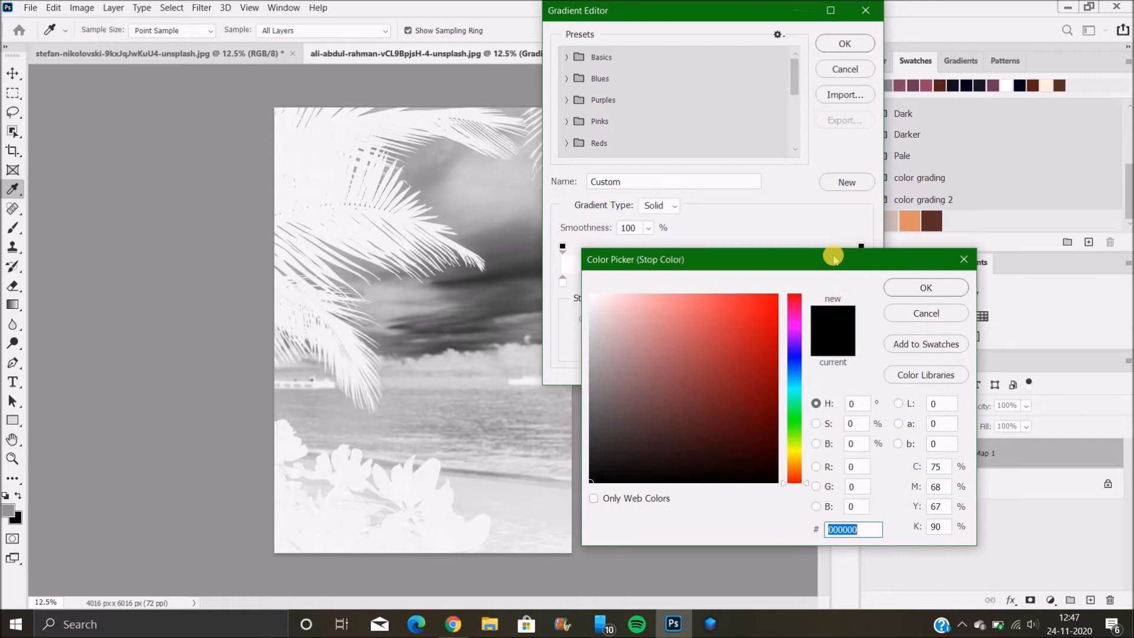
left_click(893, 220)
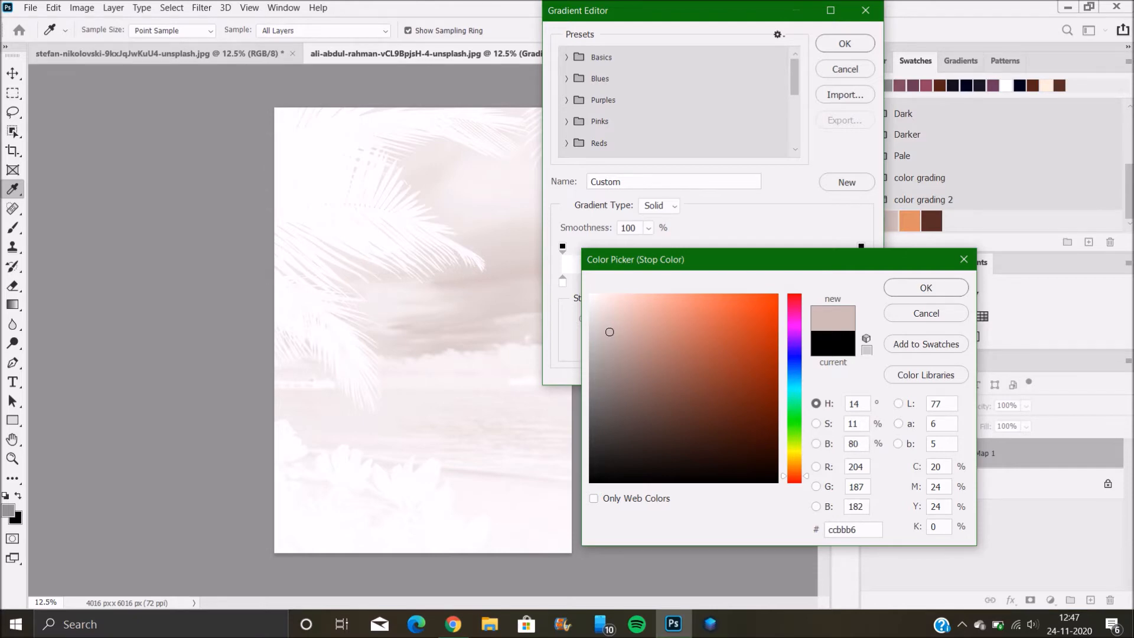
left_click(926, 288)
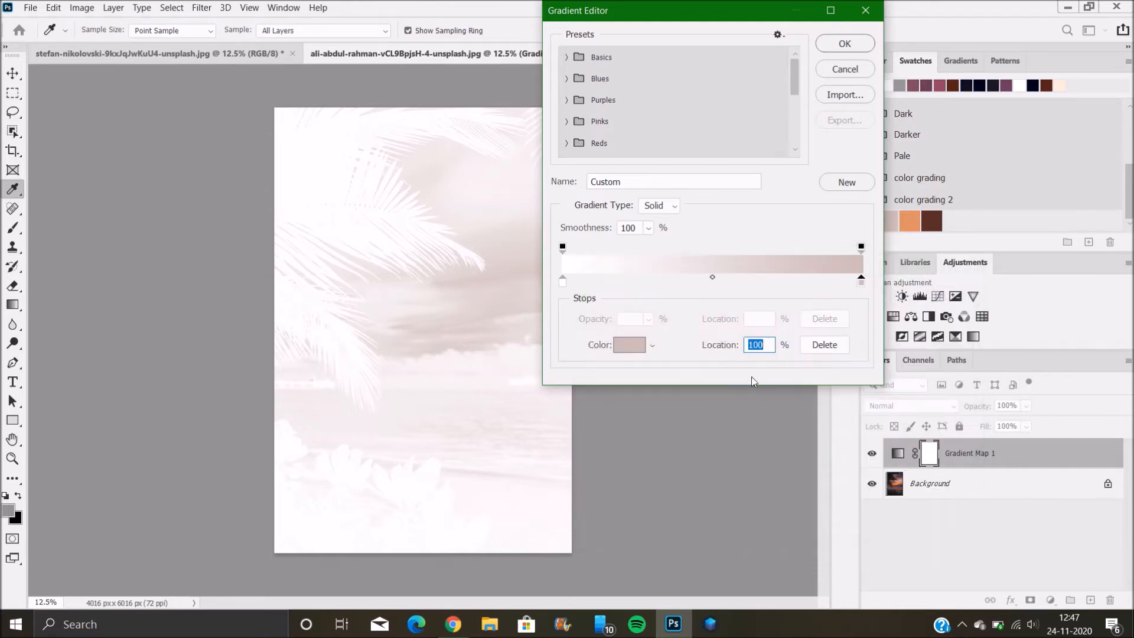
type("80")
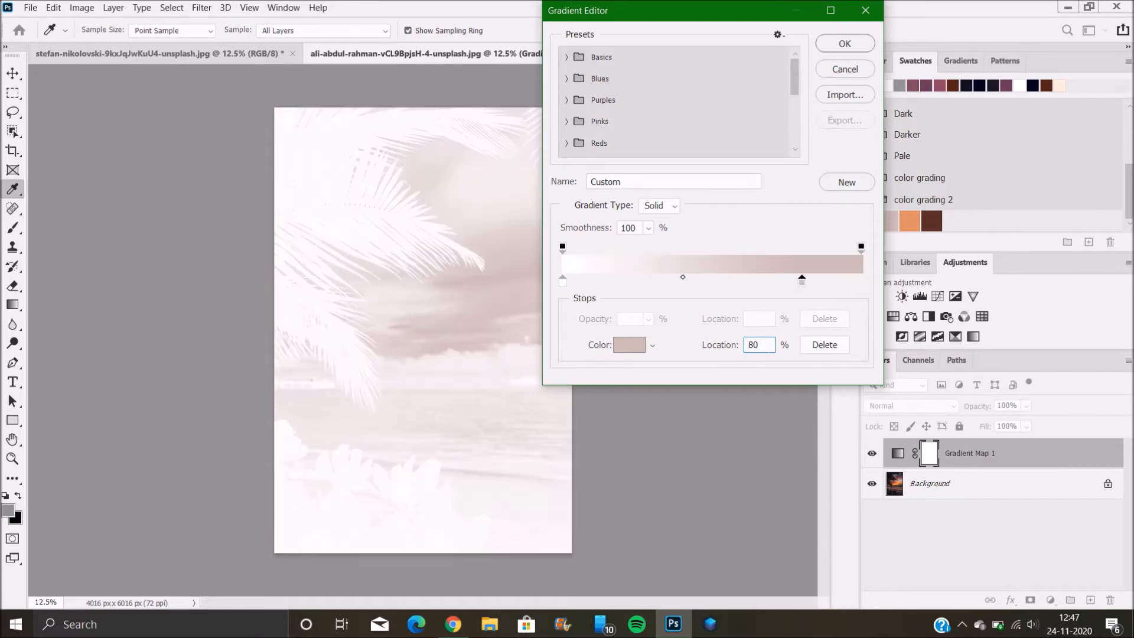
- Recolor the gradient map's white start stop with the orange swatch from "color grading 2" (#dd9063) and set its location to 87%
left_click(561, 282)
left_click(627, 344)
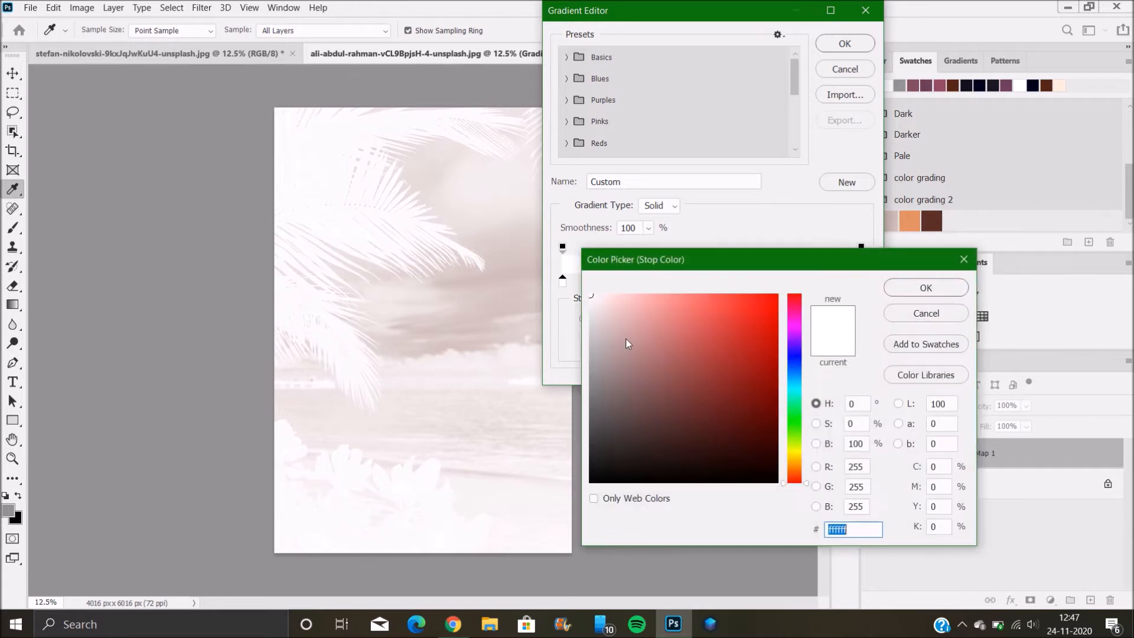
left_click(910, 219)
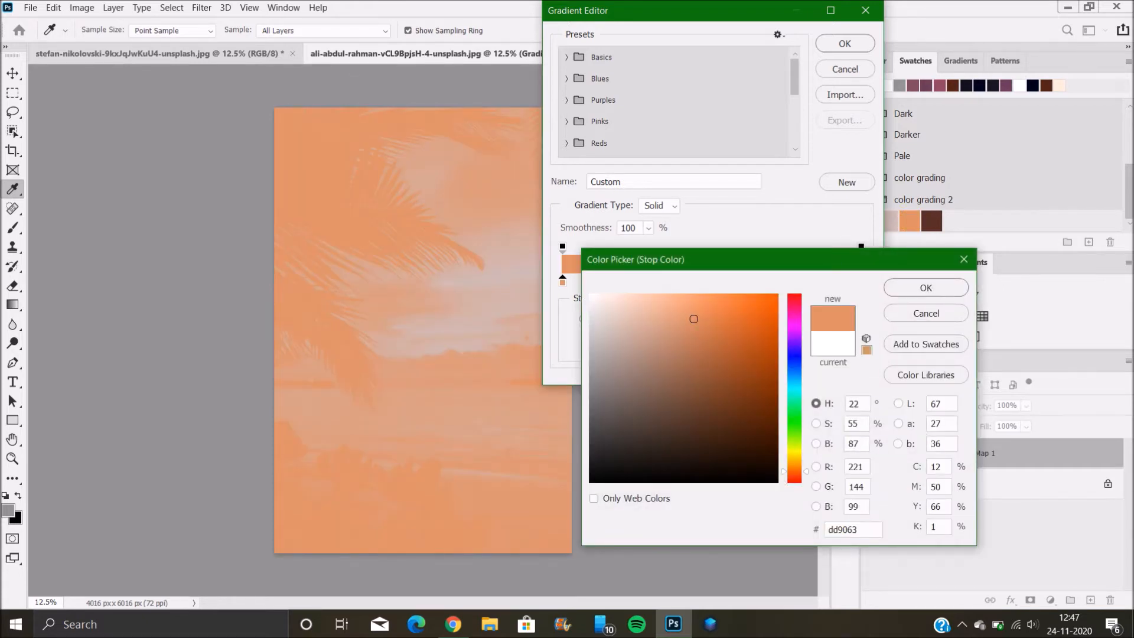
left_click(941, 283)
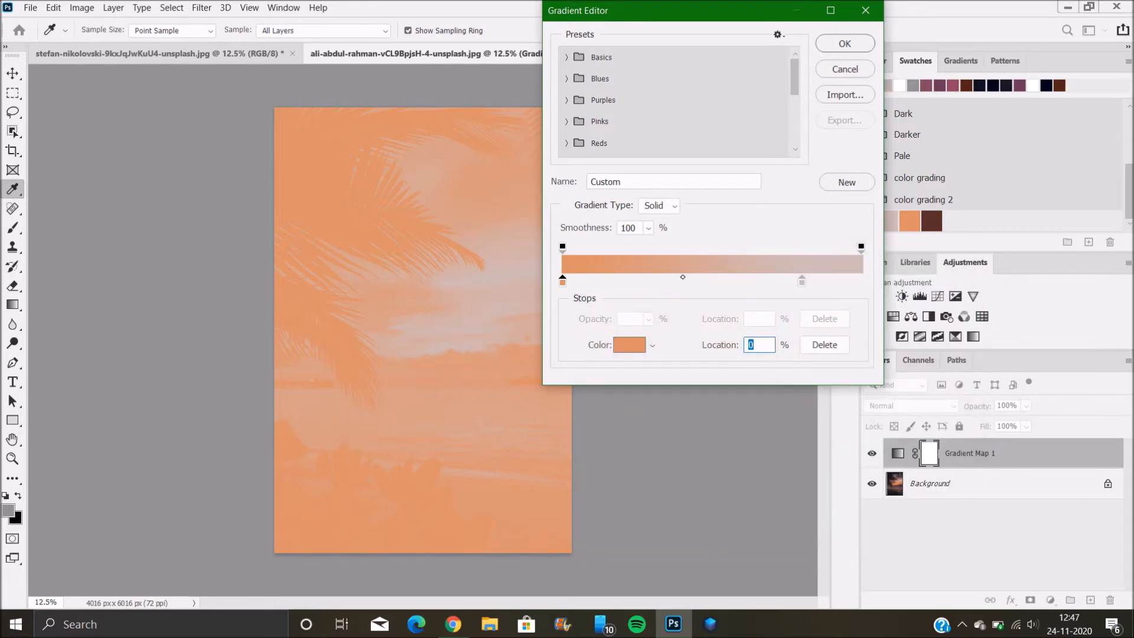
type("87")
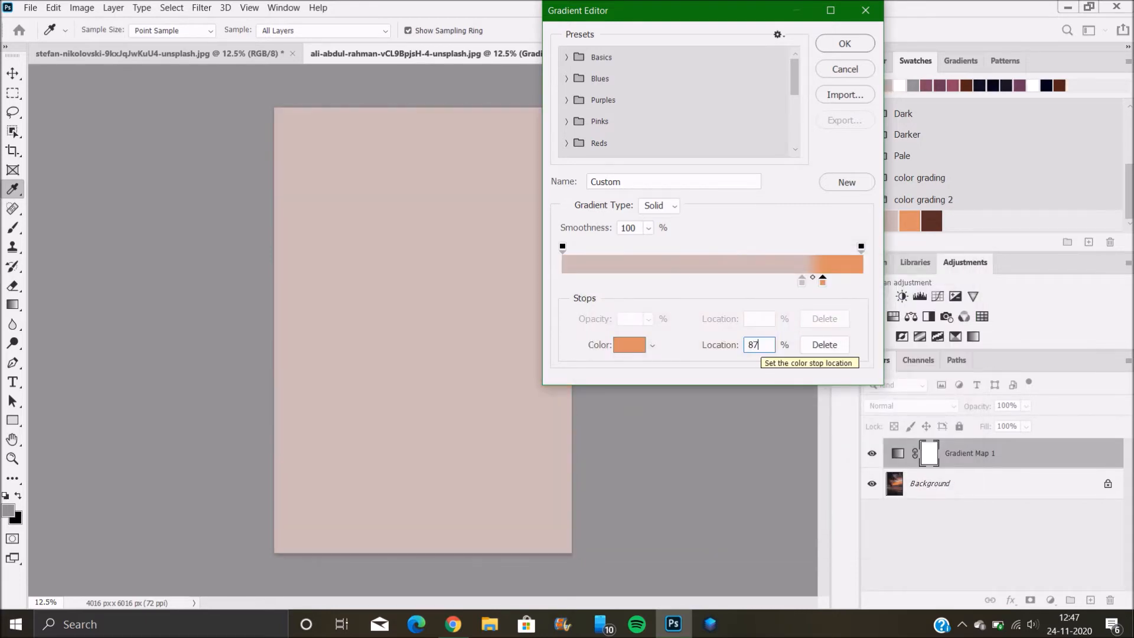
- Add a third color stop using the dark brown swatch (#582d28), set its location to 35%, and accept the gradient
left_click(651, 281)
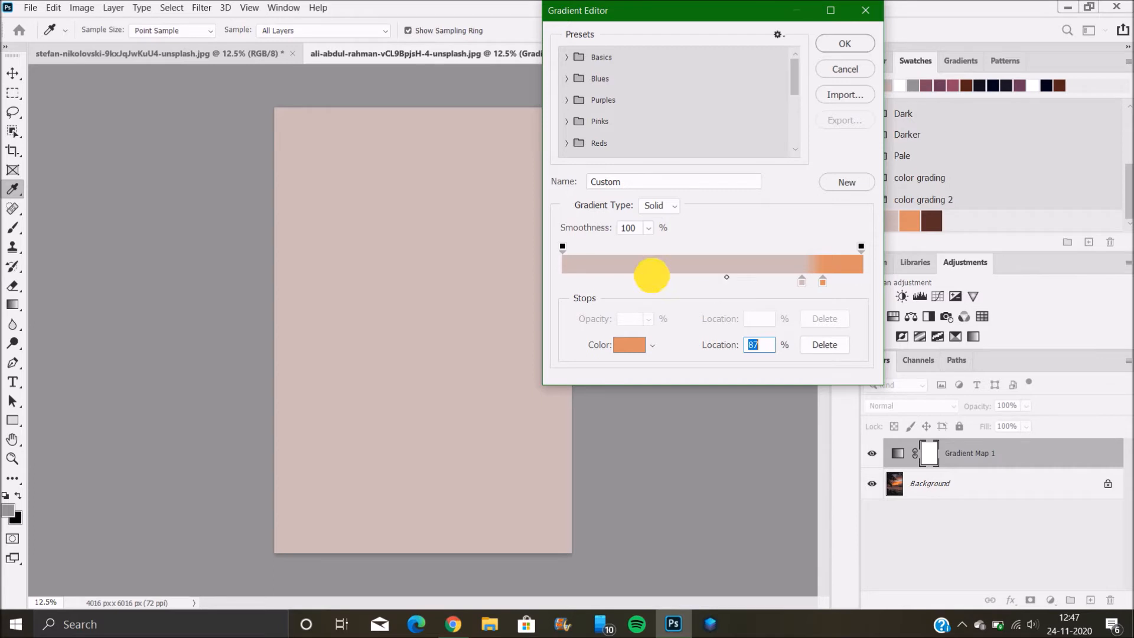
left_click(629, 347)
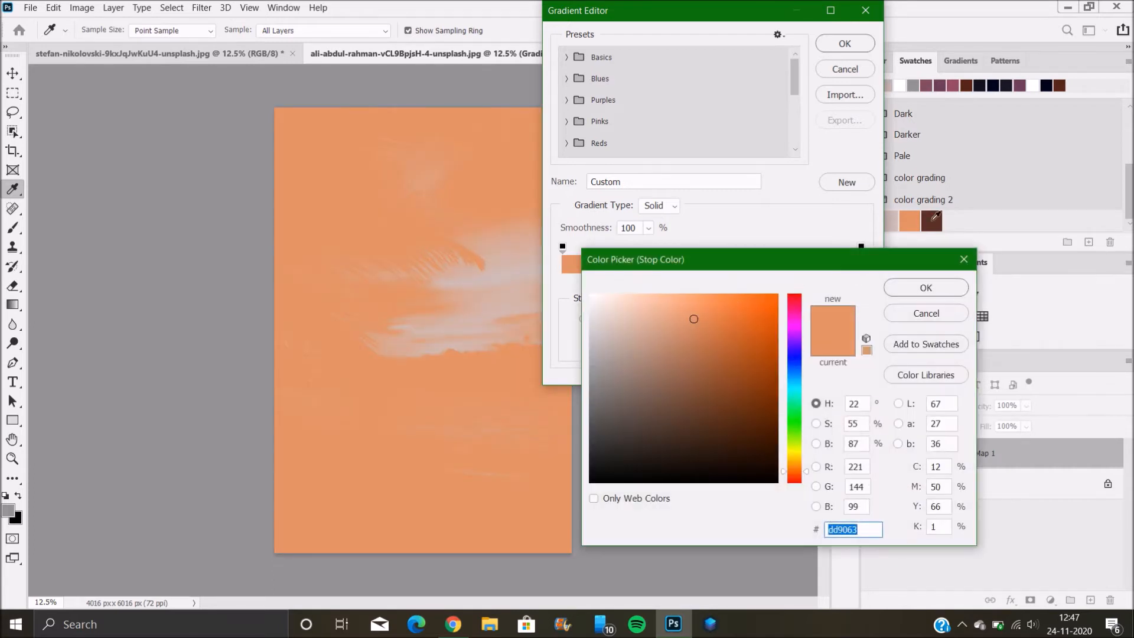
left_click(933, 220)
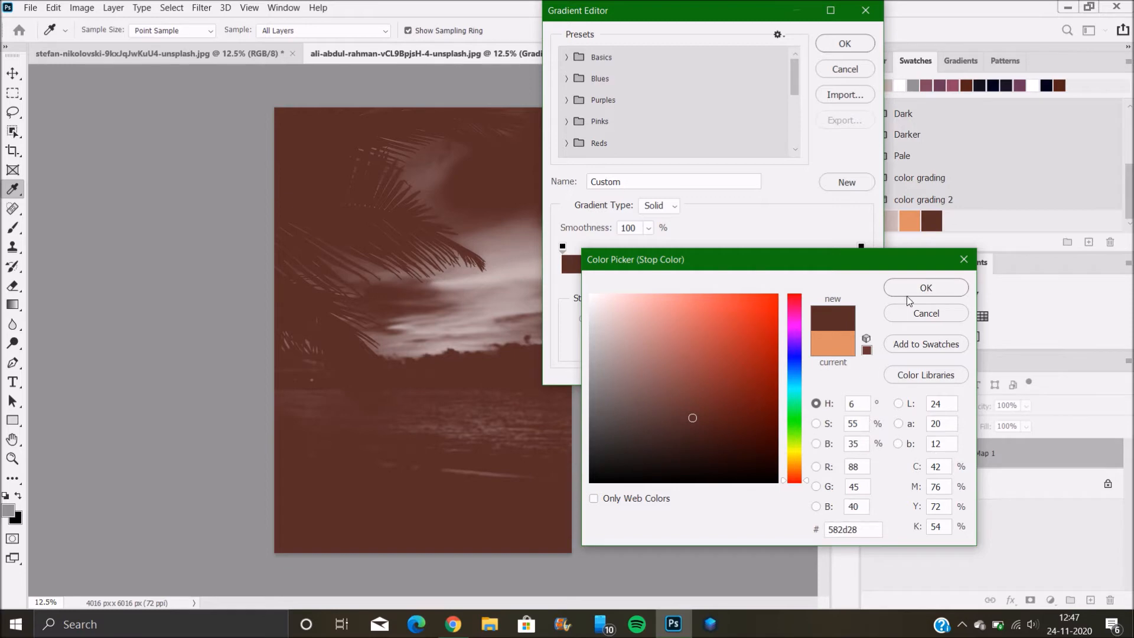
left_click(939, 287)
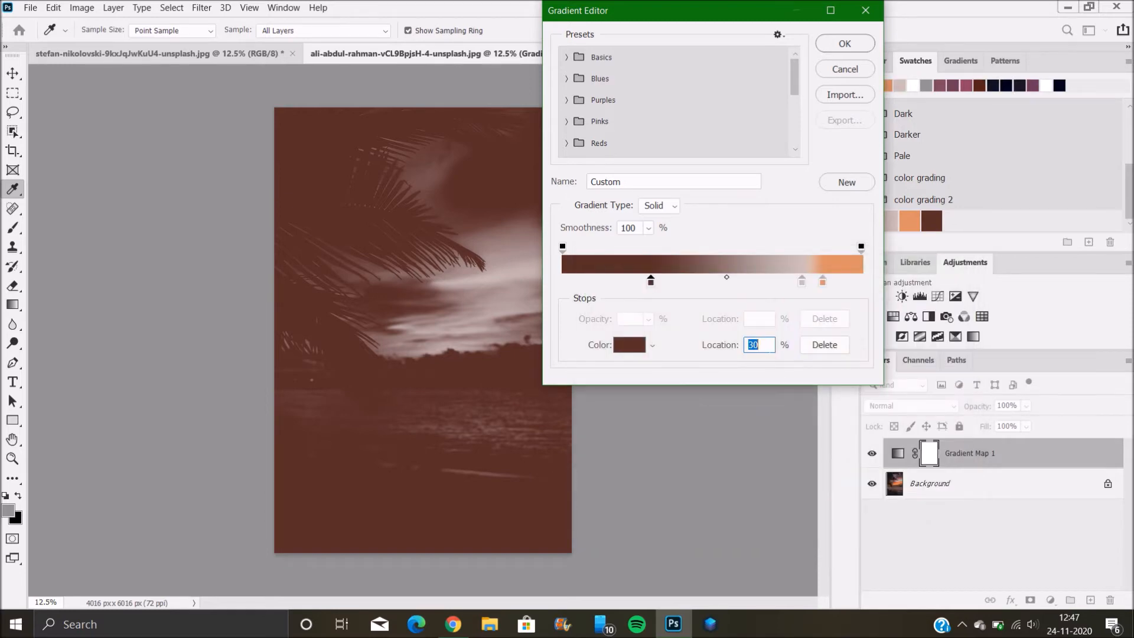
key("BackSpace")
type("35")
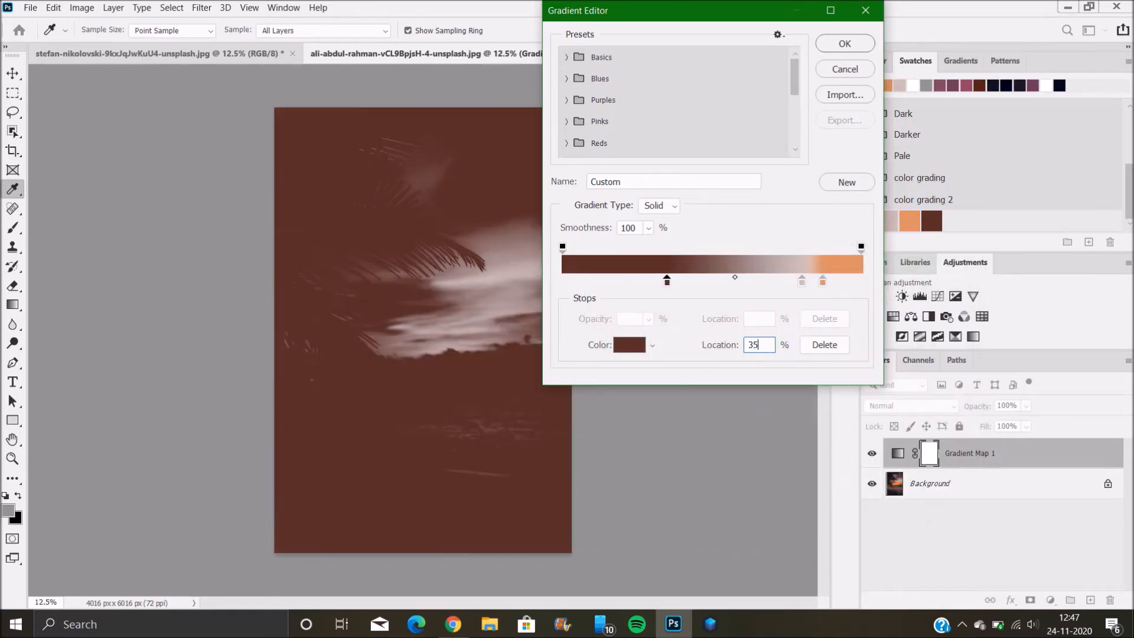
left_click(831, 44)
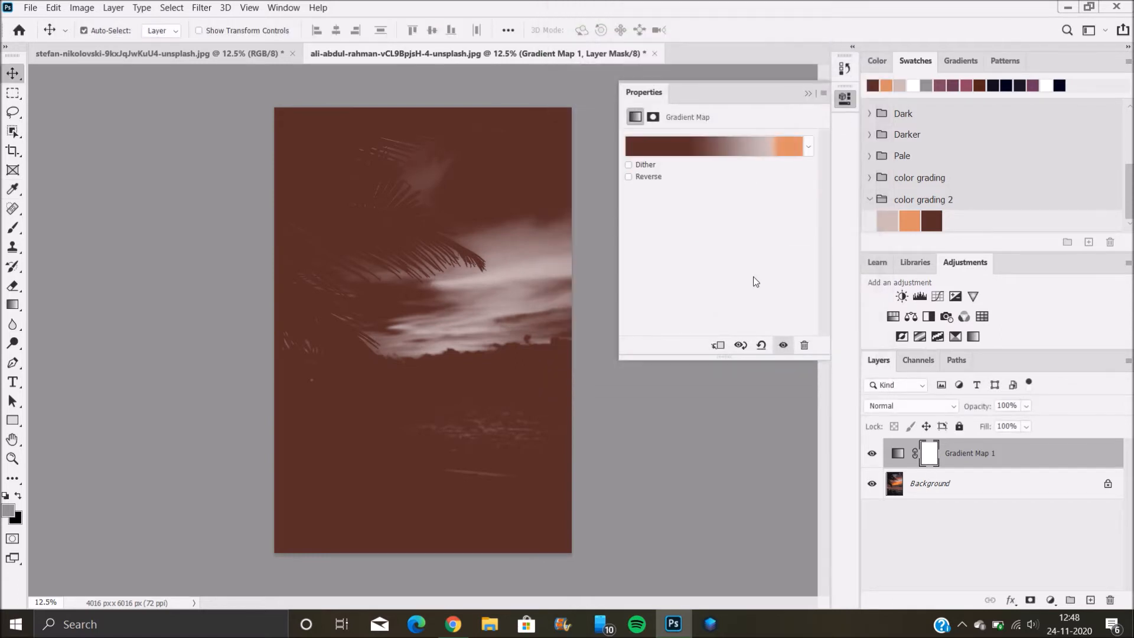
- Blend the Gradient Map 1 layer in Soft Light at 76% opacity and compare the photo with and without it
left_click(807, 93)
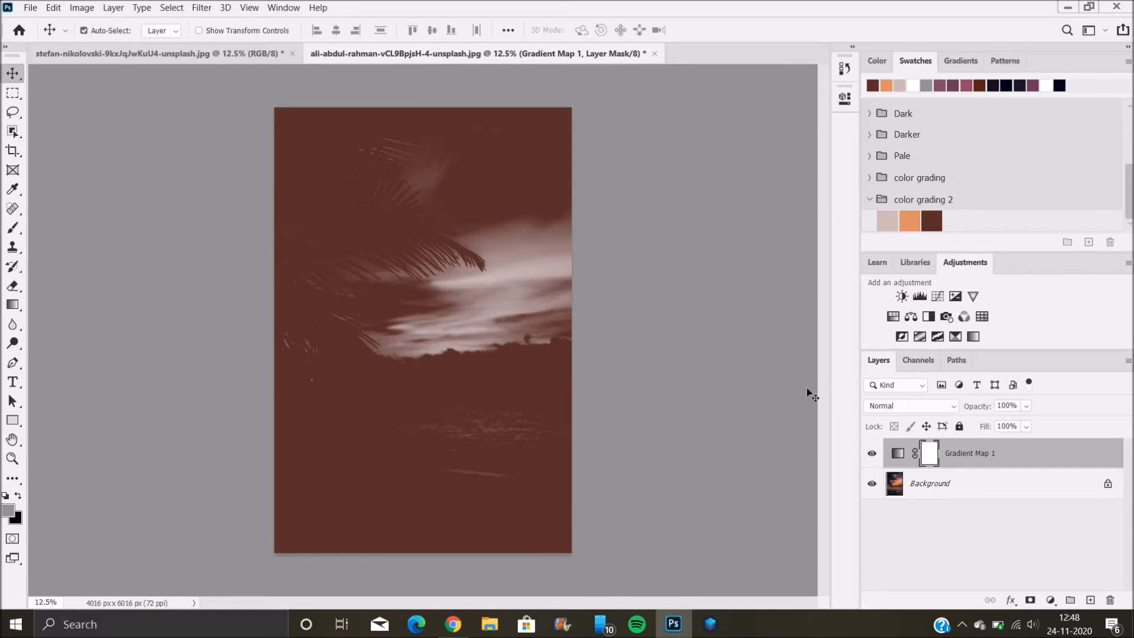
left_click(876, 406)
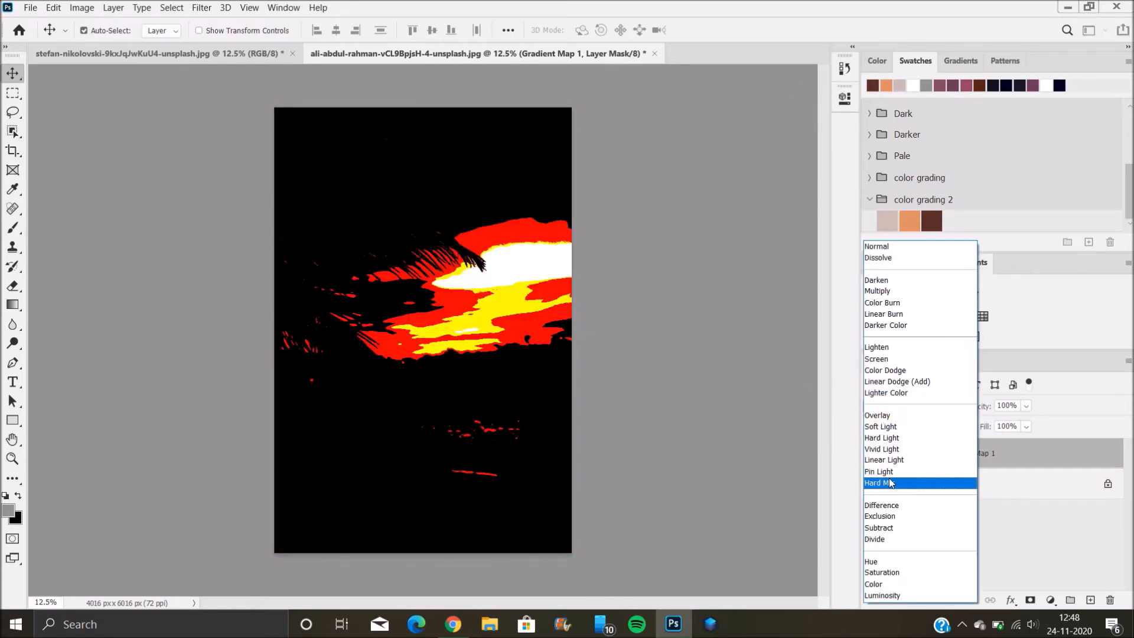
left_click(957, 426)
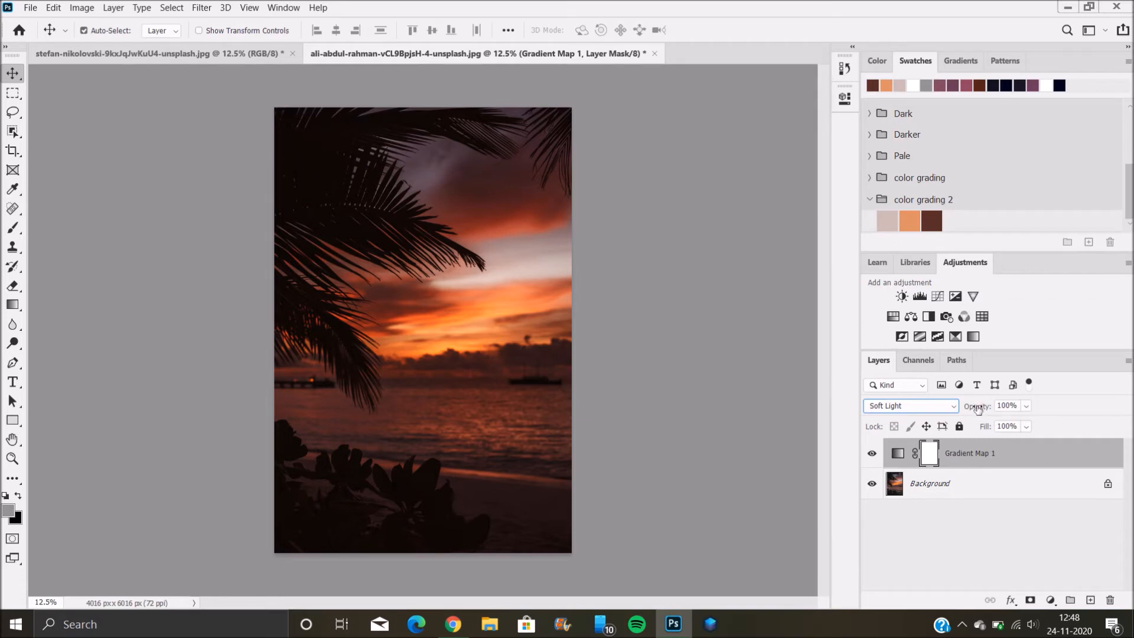
left_click_drag(977, 407, 976, 405)
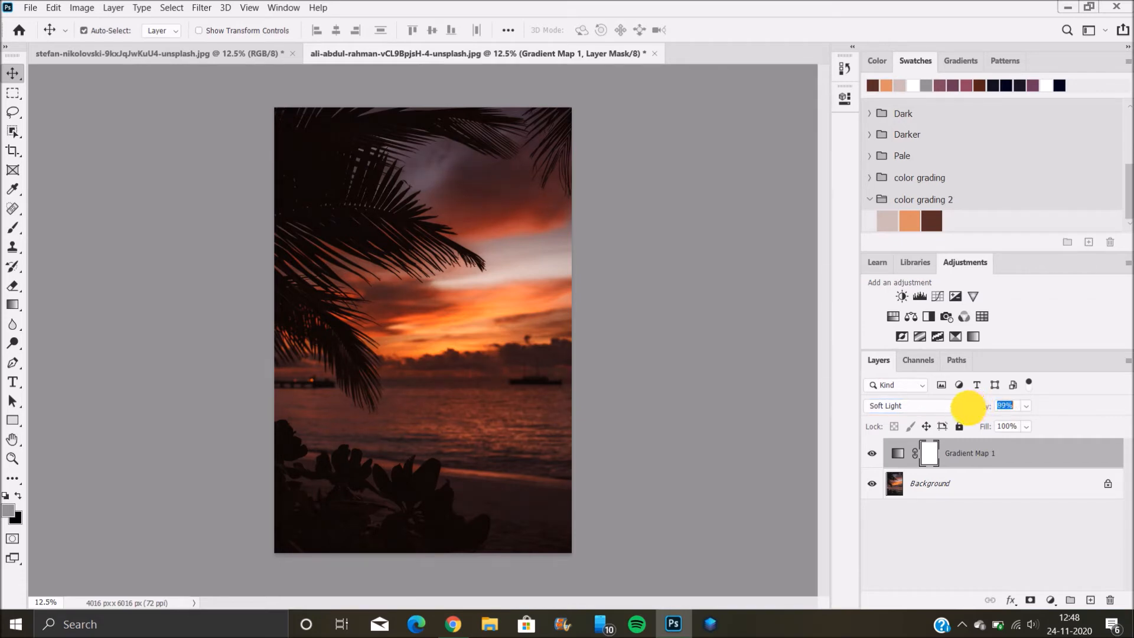
left_click_drag(964, 407, 962, 408)
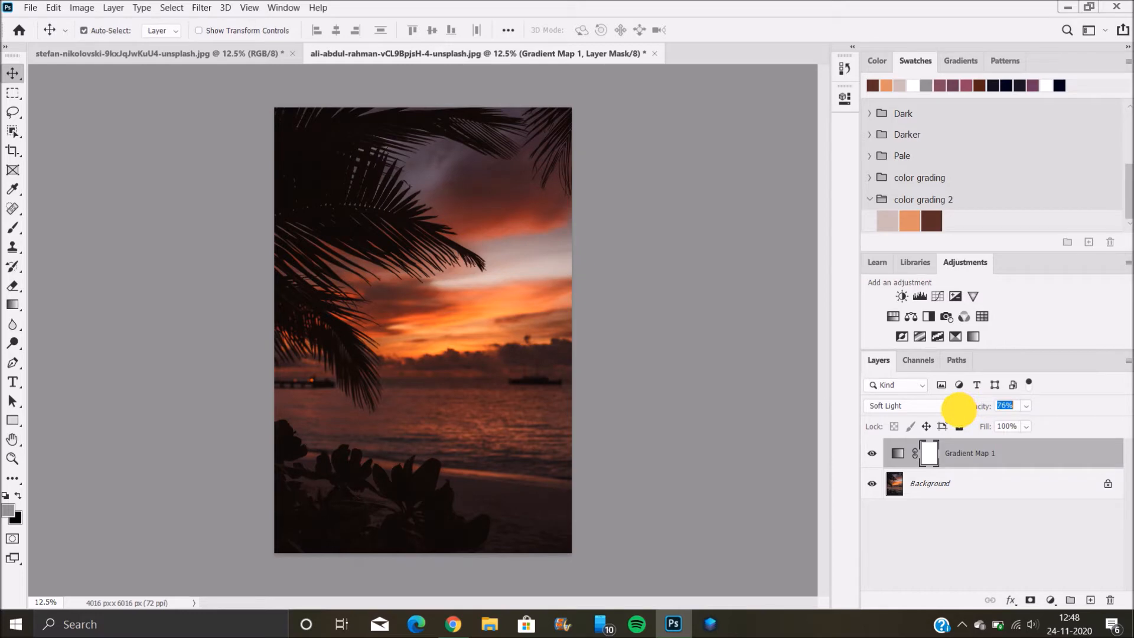
left_click(872, 453)
left_click(871, 454)
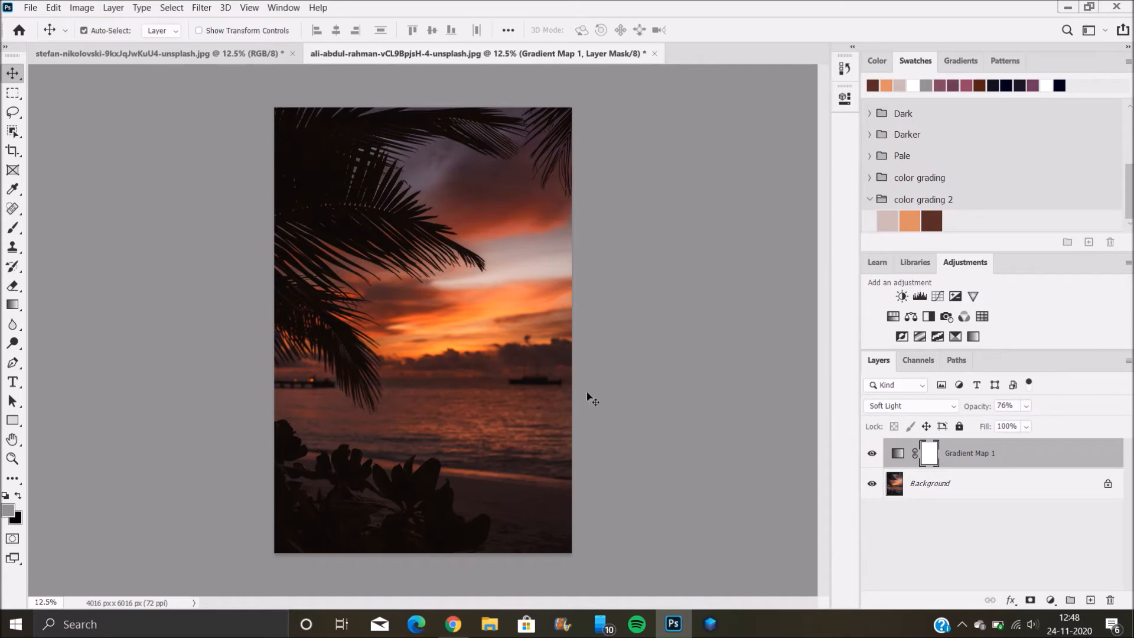
- In the portrait document, sample the light peach highlight on the woman's forehead as the foreground color
left_click(191, 58)
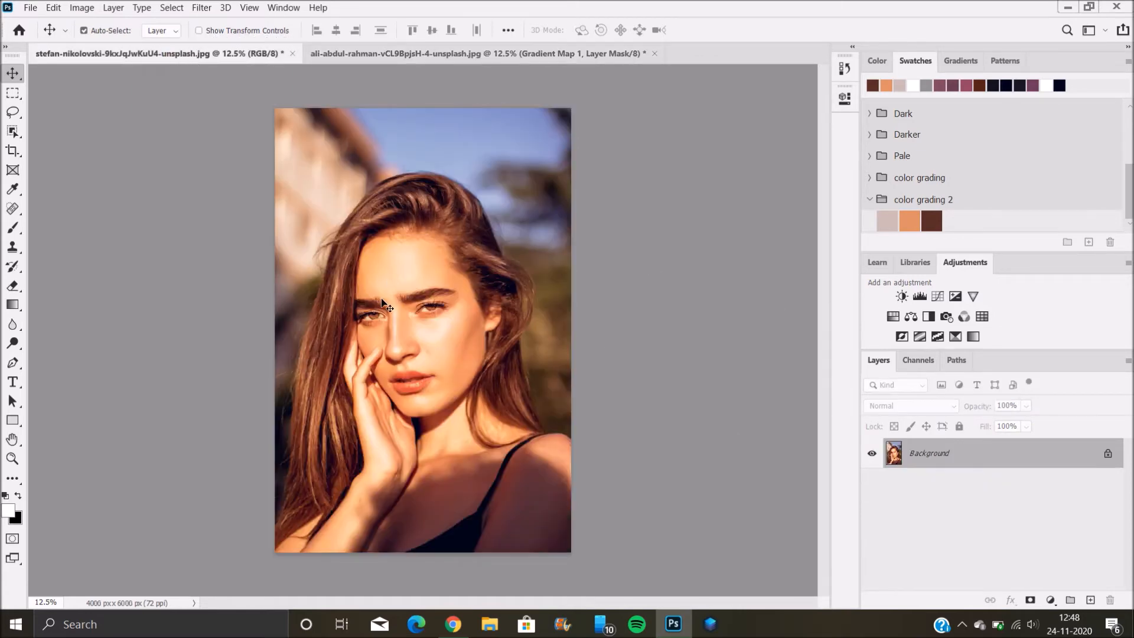
left_click(12, 189)
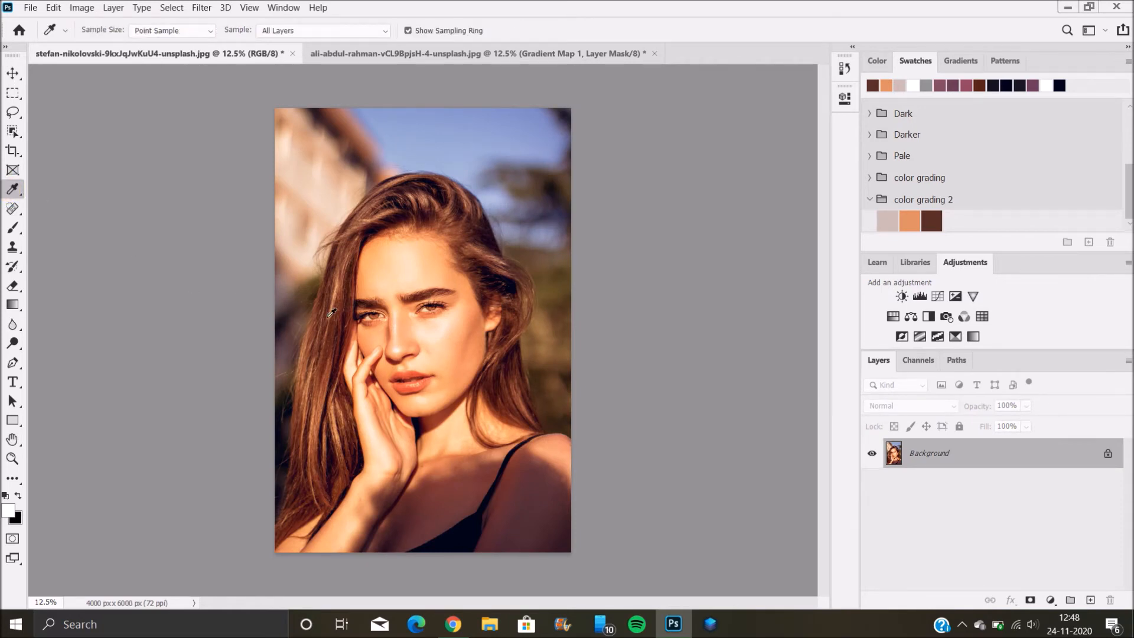
scroll(332, 313, "up", 2)
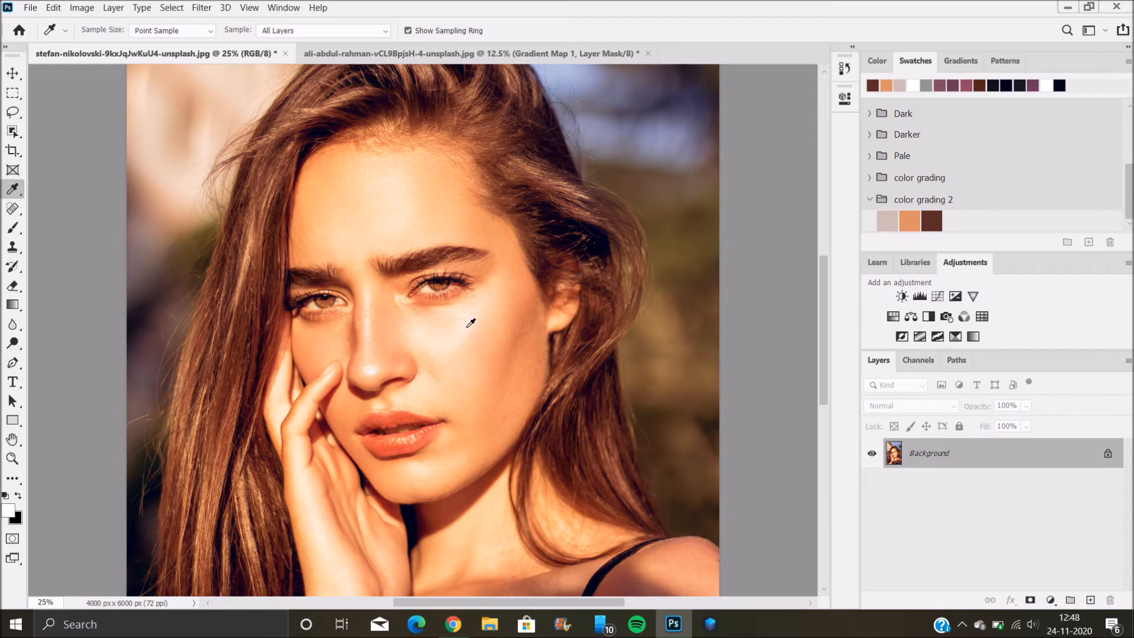
left_click(402, 196)
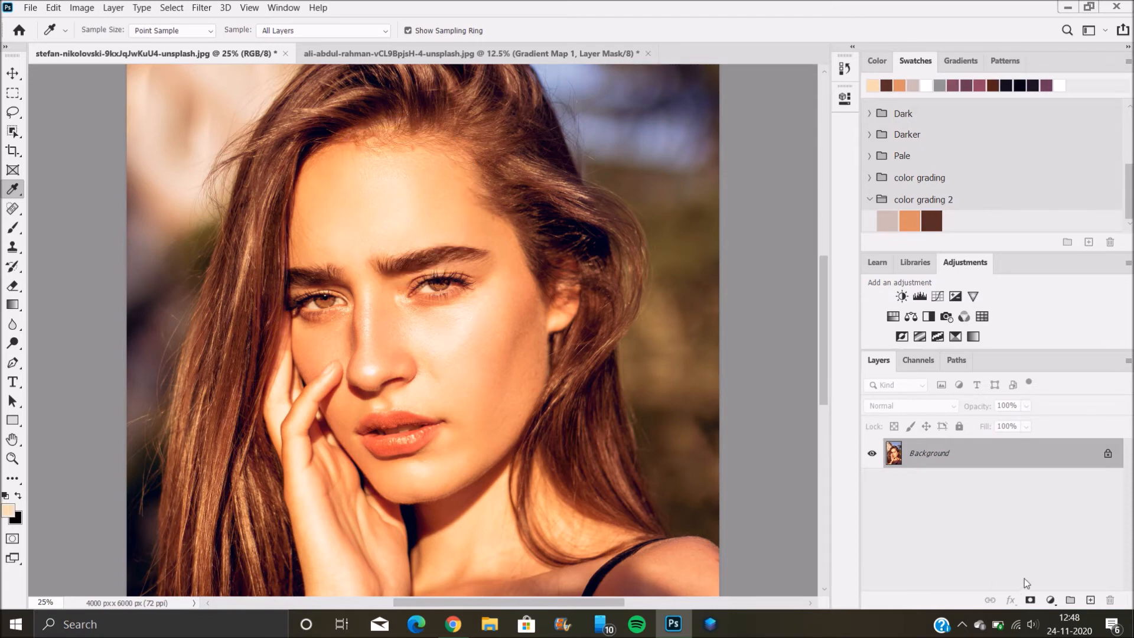
- Create a new layer above the portrait and paint a short horizontal peach brush stroke in the photo's upper-left corner
left_click(1090, 600)
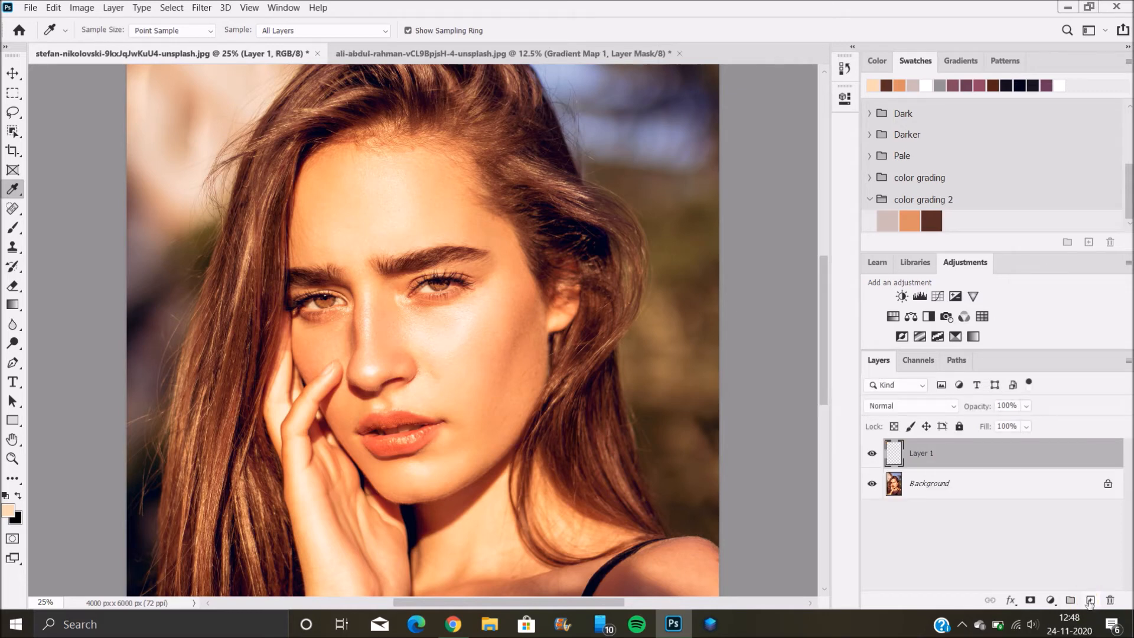
left_click(12, 227)
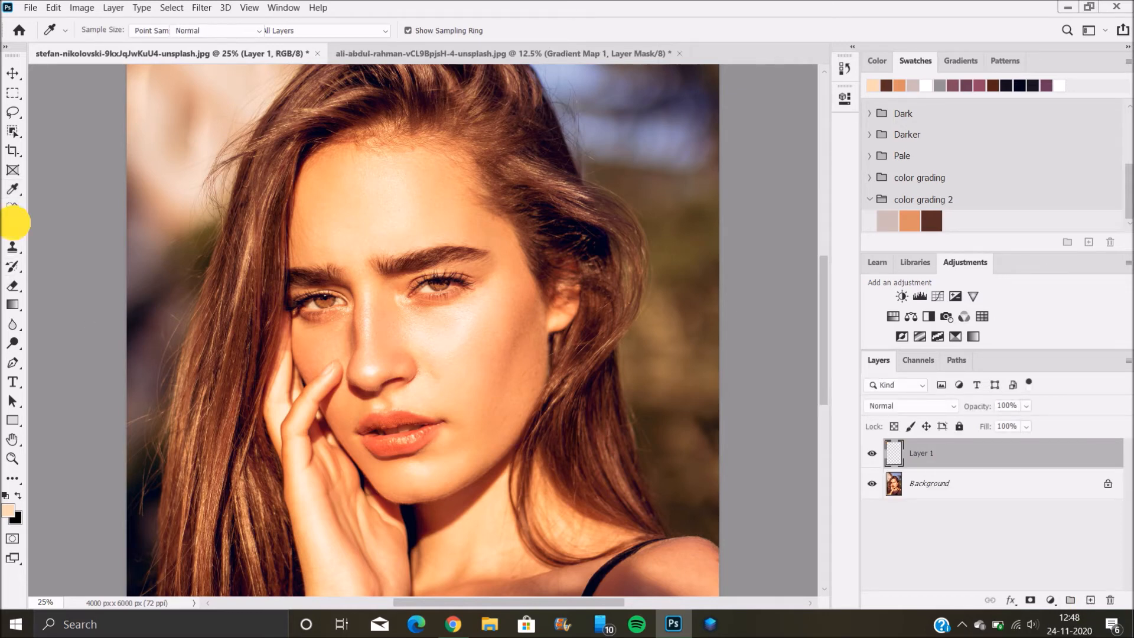
left_click_drag(157, 116, 235, 110)
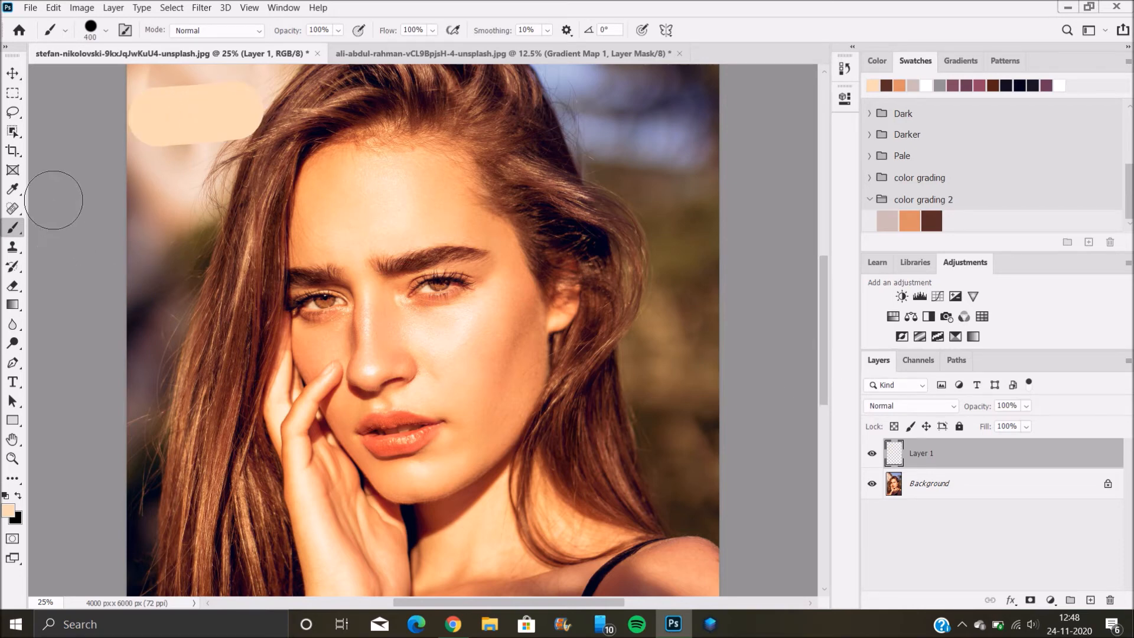
- Sample the orange skin tone beside the ear and paint a matching horizontal stroke directly below the peach one
left_click(17, 190)
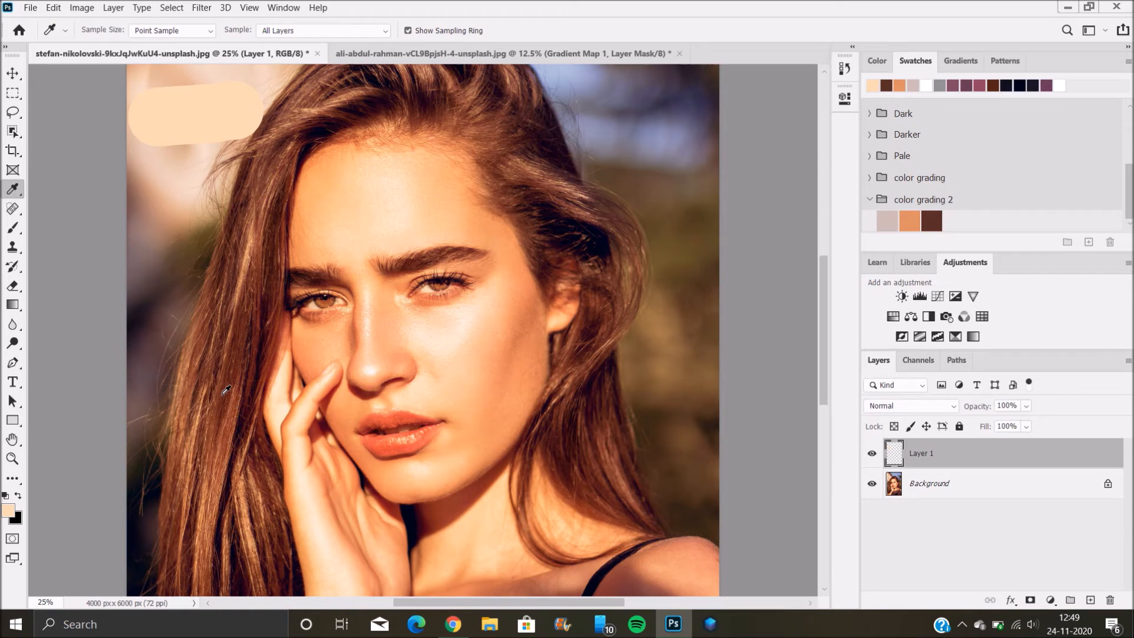
left_click(223, 394)
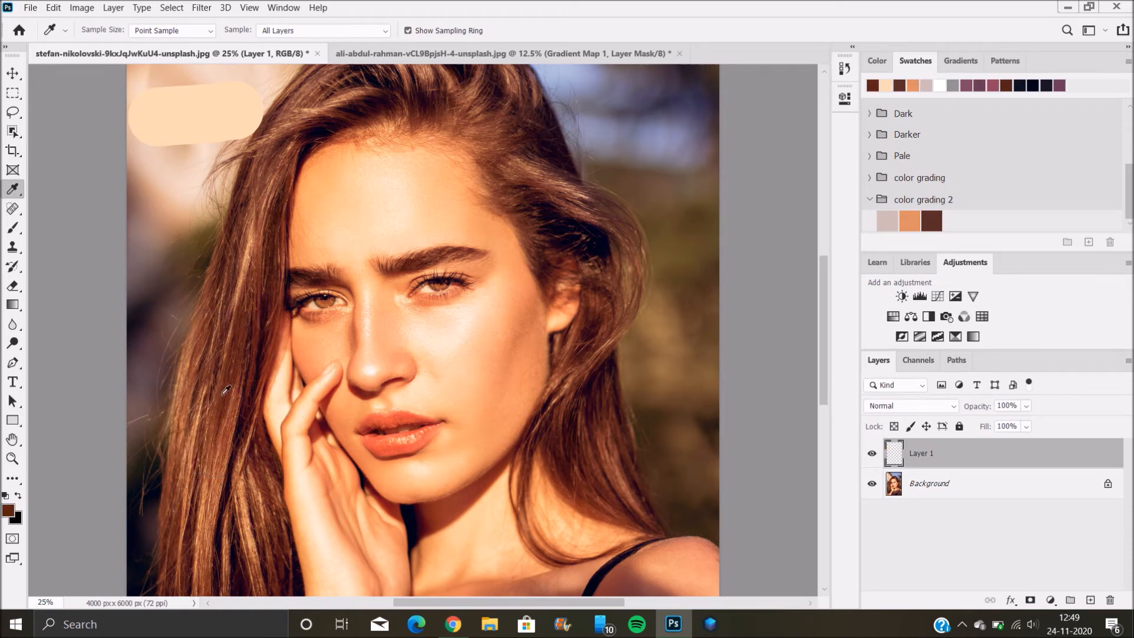
left_click(536, 305)
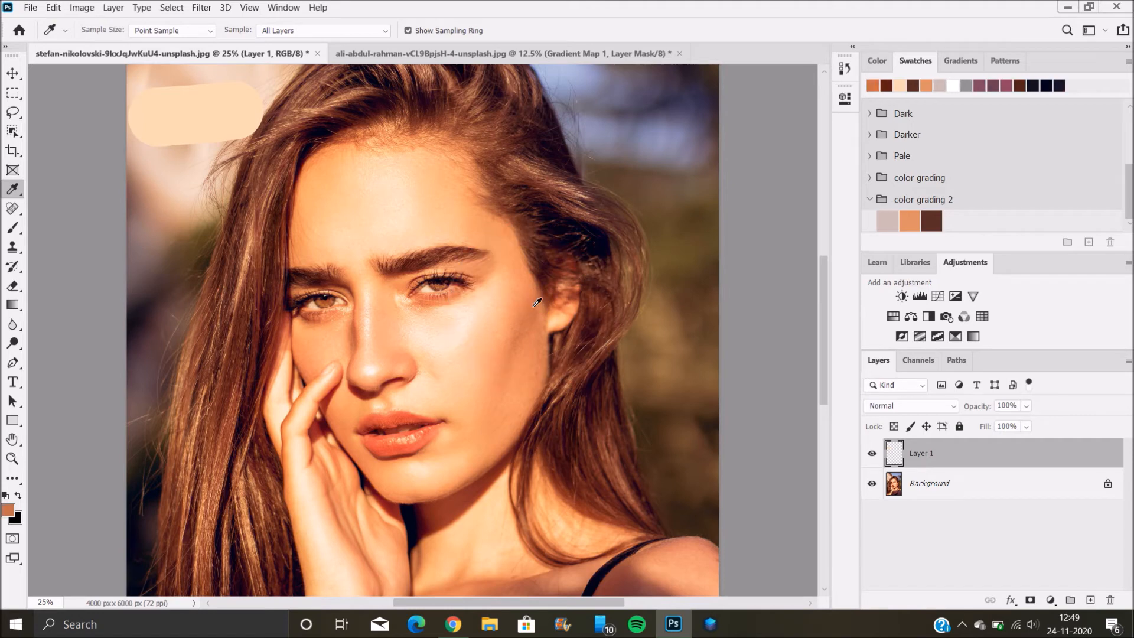
left_click(11, 230)
left_click(157, 172)
left_click_drag(156, 172, 239, 168)
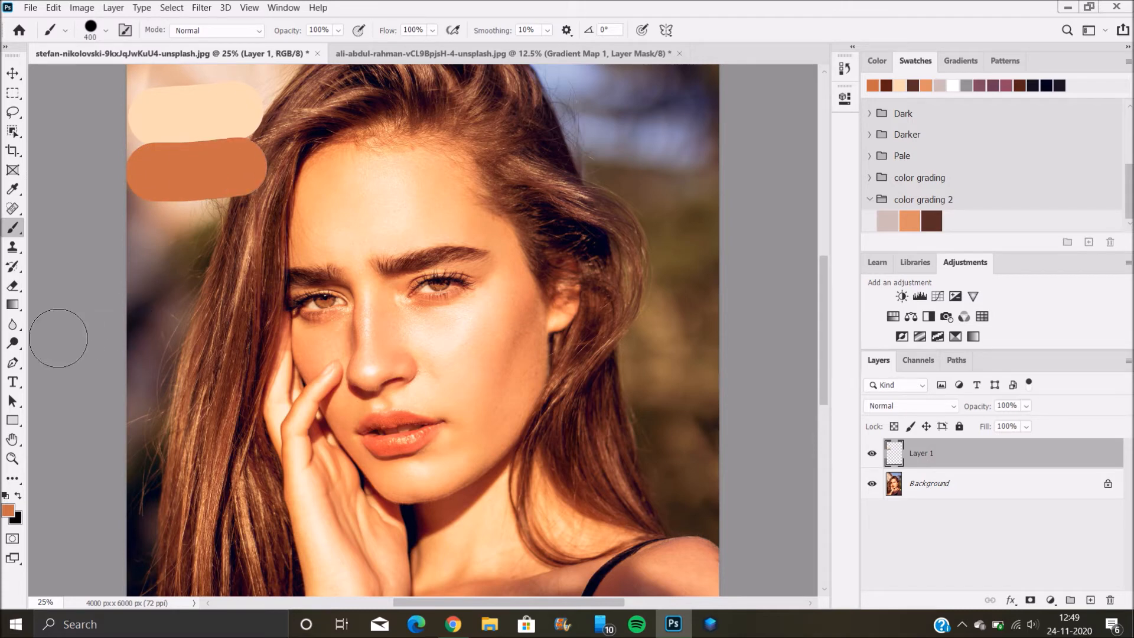
- Sample the near-black navy from the hair shadow and paint a third horizontal stroke below the orange one
left_click(12, 191)
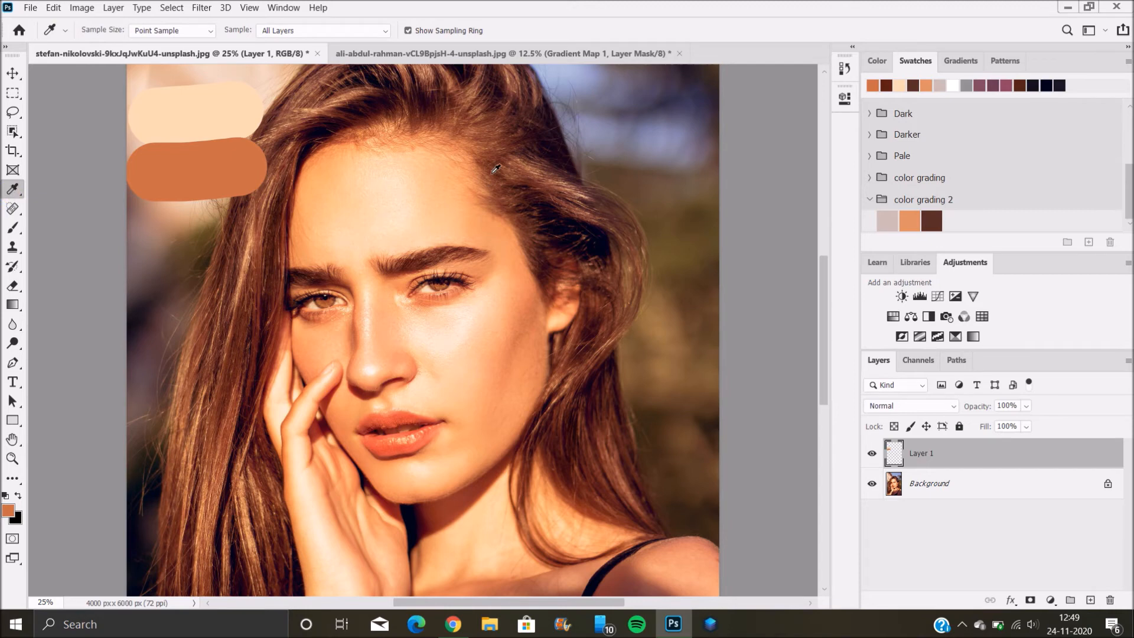
left_click(608, 240)
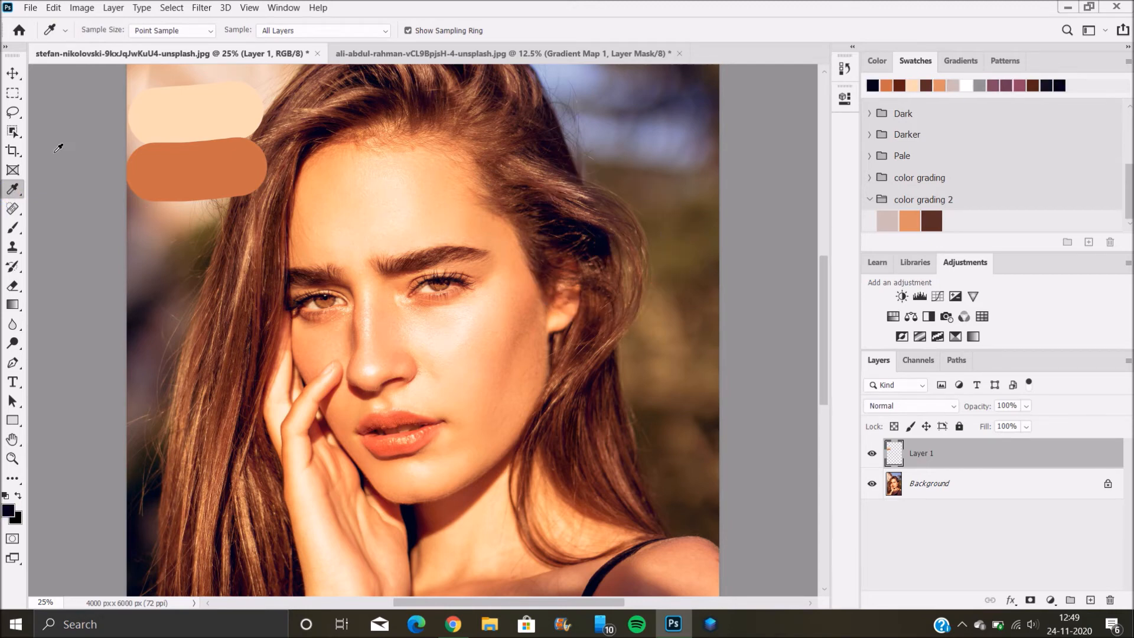
left_click(13, 227)
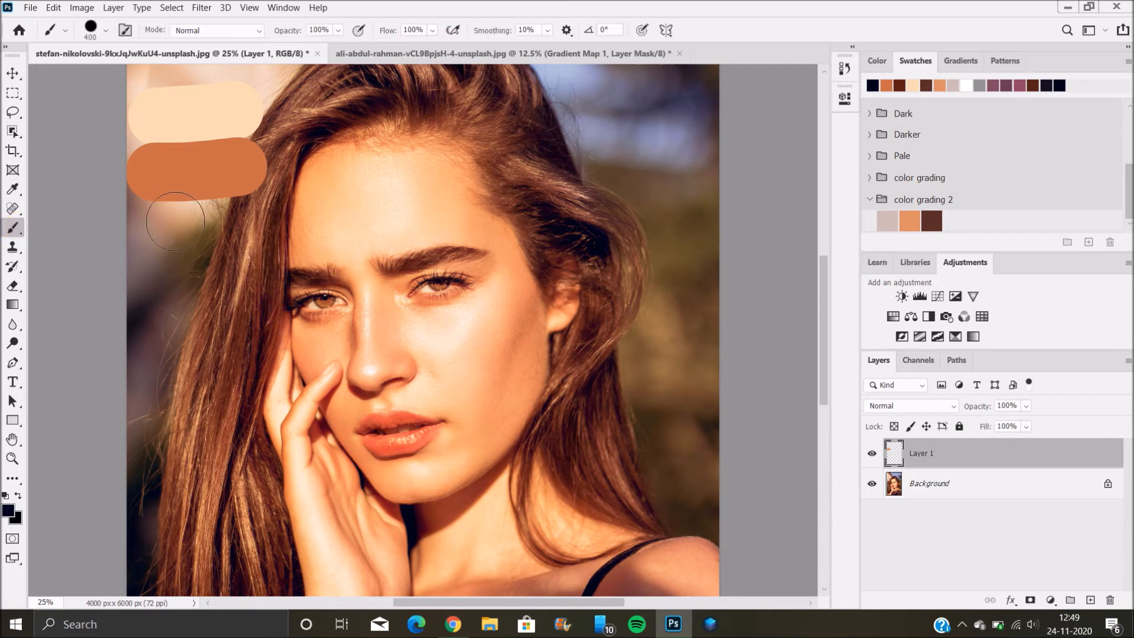
left_click_drag(155, 232, 244, 227)
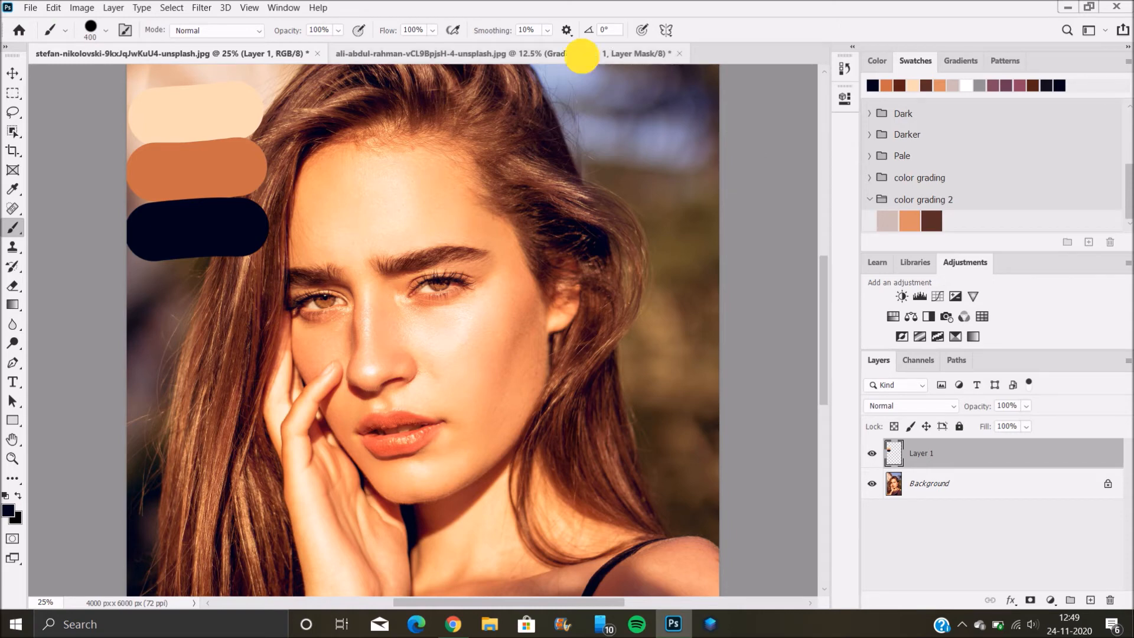
- Paste the three painted color strokes into the sunset beach photo and move them to the lower-right part of the image
left_click(583, 53)
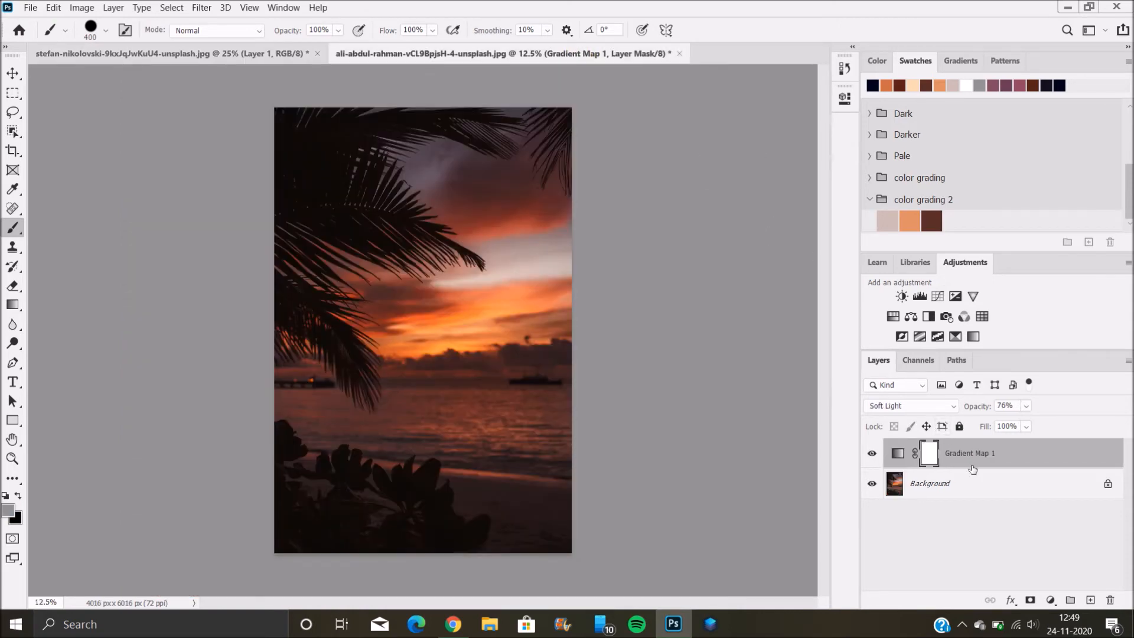
key("ctrl+v")
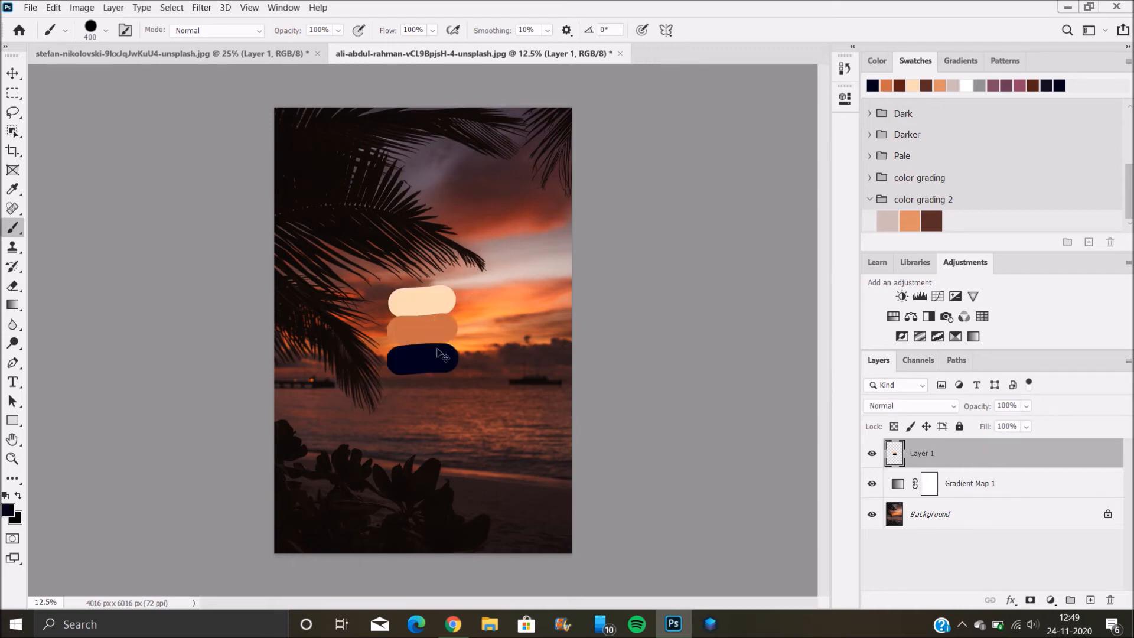
key("ctrl+t")
mouse_move(429, 344)
left_mouse_down()
mouse_move(392, 374)
mouse_move(341, 475)
mouse_move(535, 401)
mouse_move(528, 429)
left_mouse_up()
left_click(735, 29)
key("b")
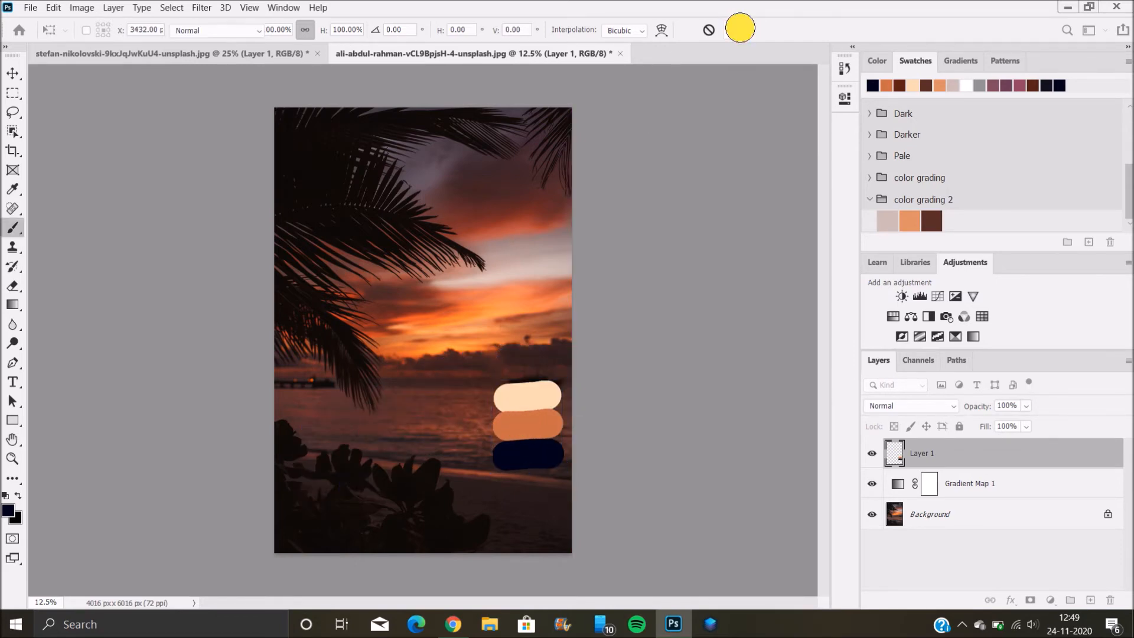
- Add a Curves adjustment layer above the painted color strokes layer
left_click(1051, 600)
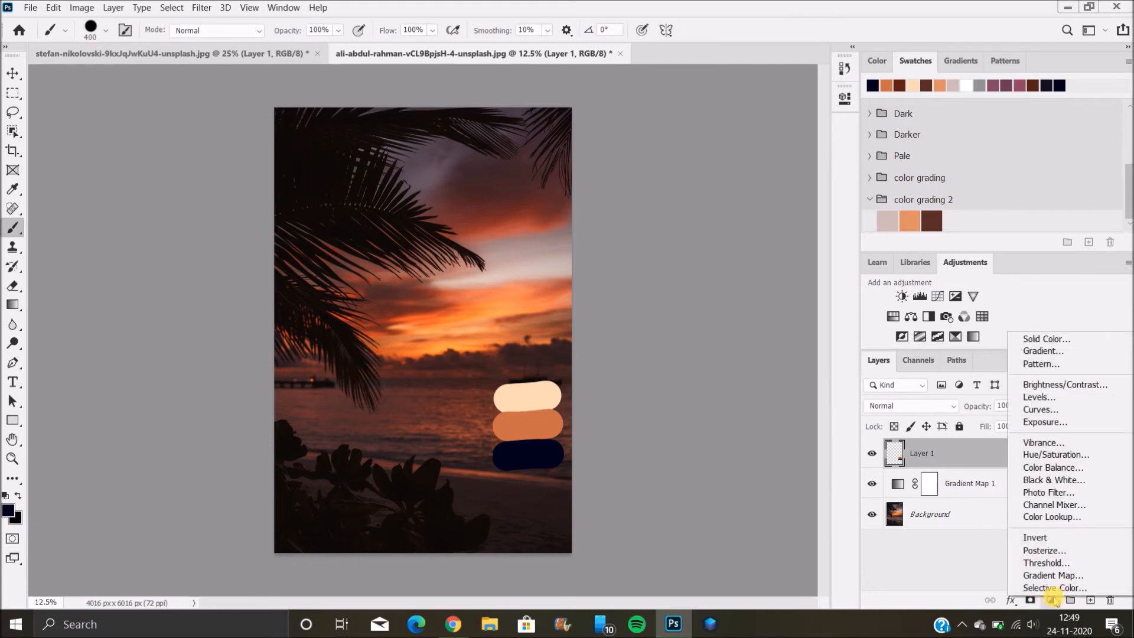
left_click(1048, 416)
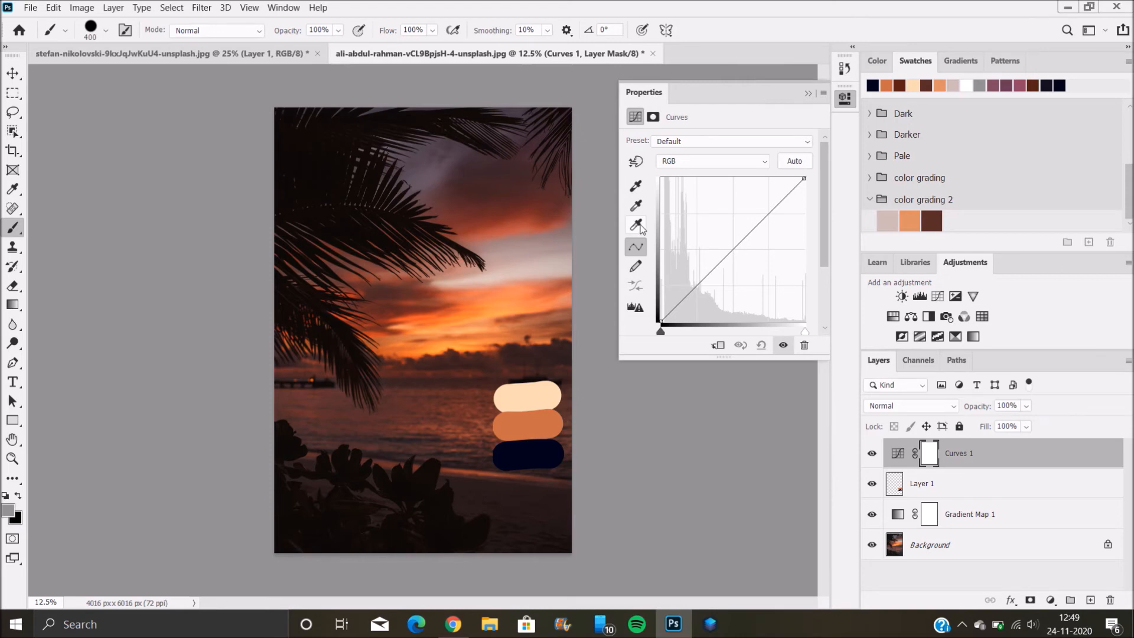
double_click(636, 224)
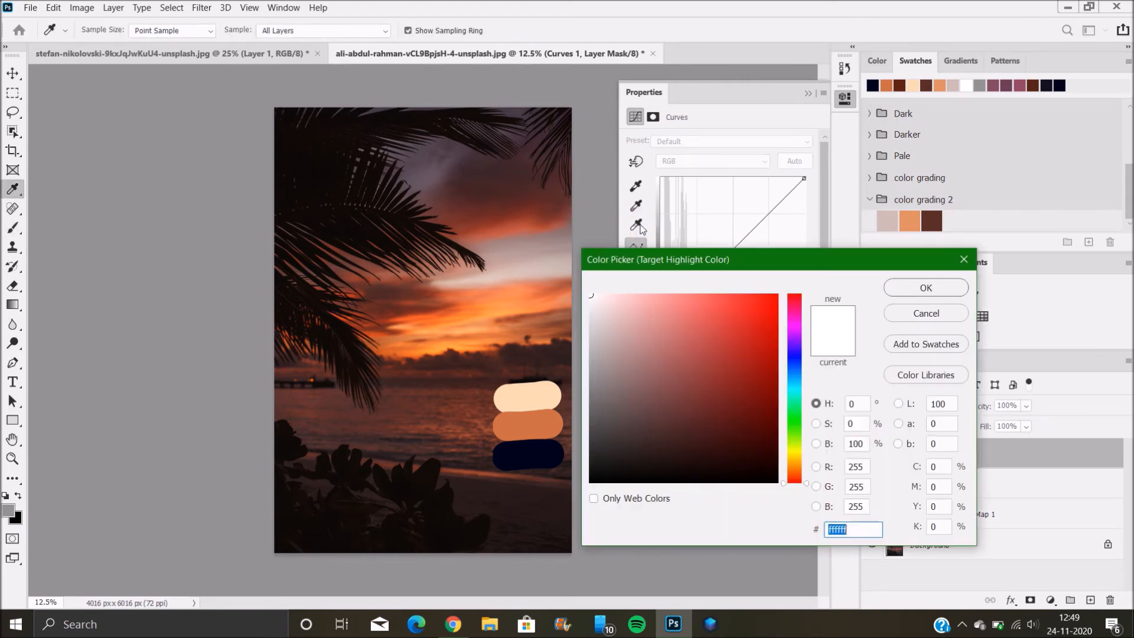
left_click_drag(654, 267, 756, 192)
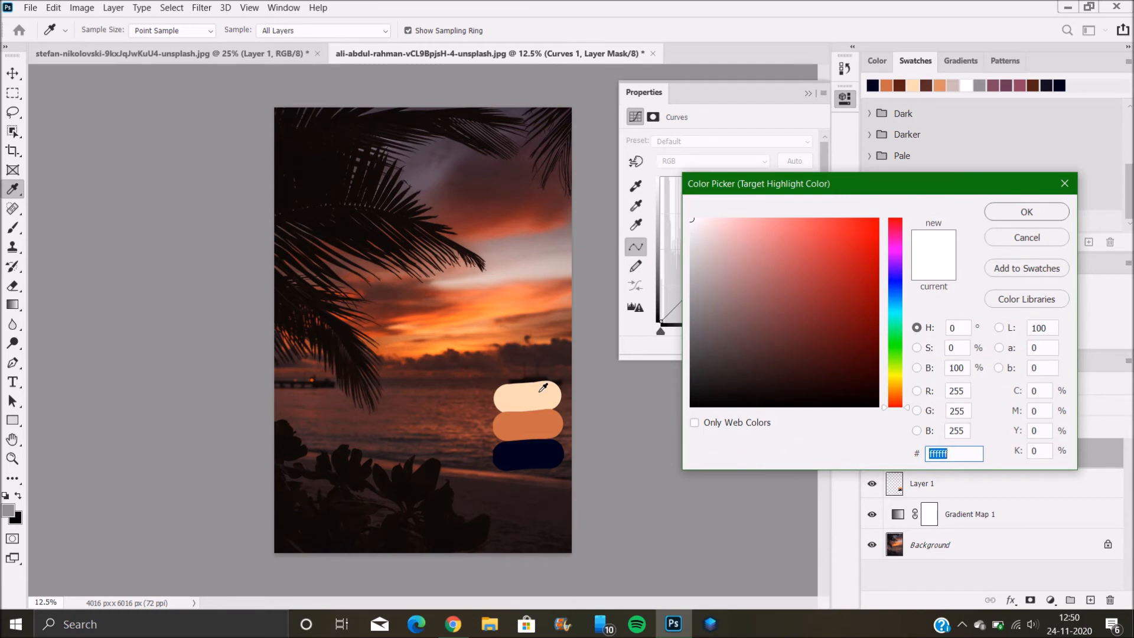
left_click_drag(941, 182, 935, 128)
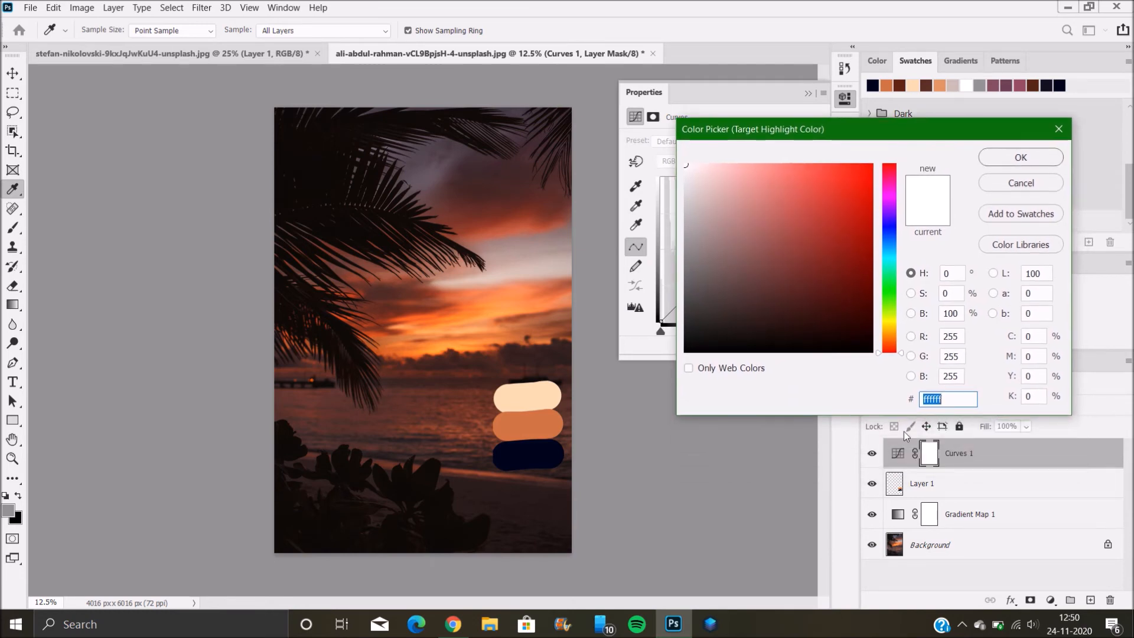
left_click(1008, 181)
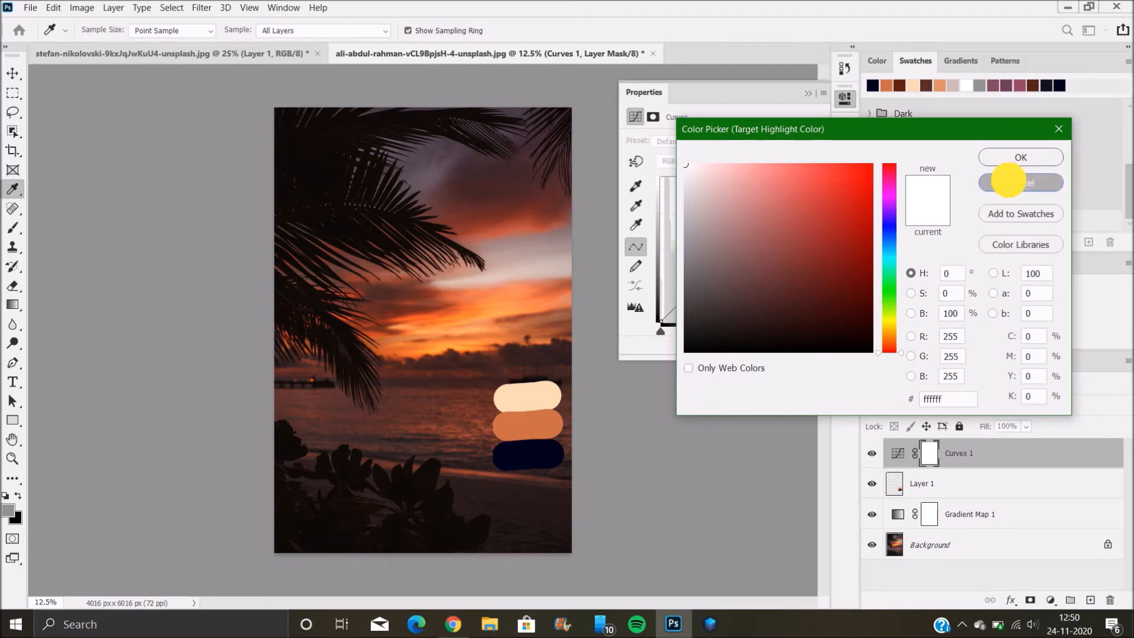
- Move the Curves adjustment layer below the painted strokes layer and activate its curve settings
left_click_drag(952, 456, 953, 496)
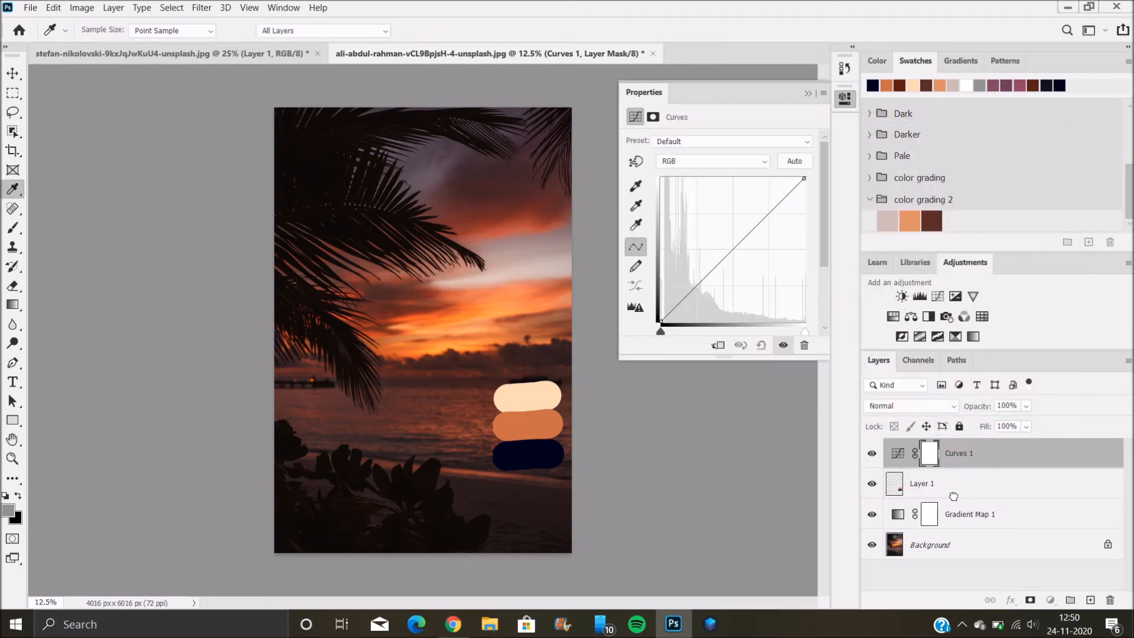
left_click(893, 484)
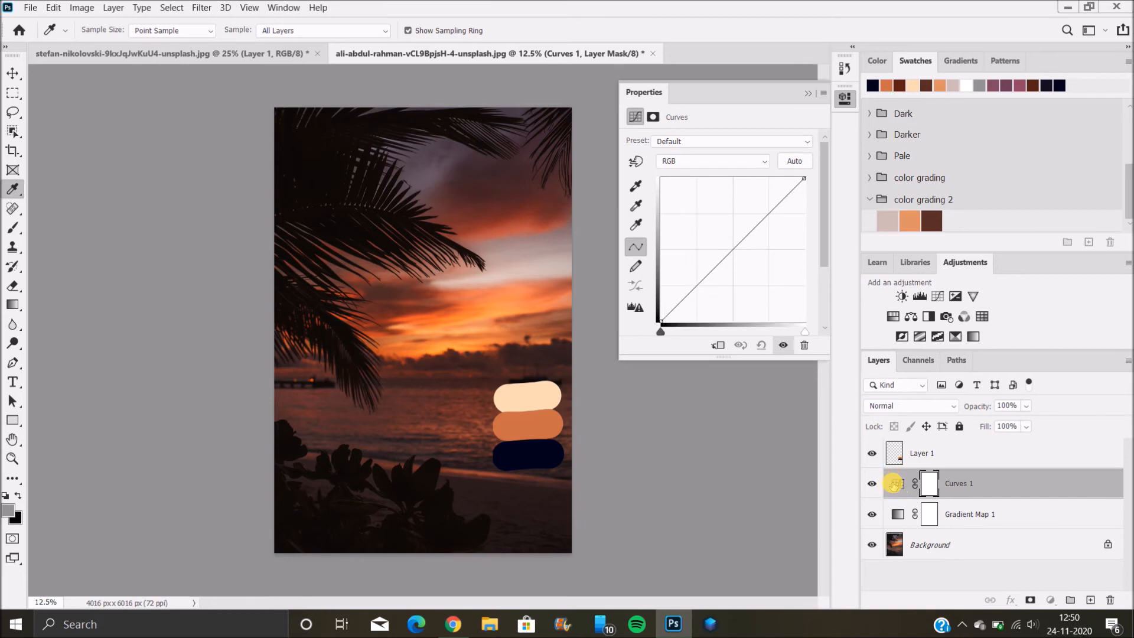
- Set the Curves highlight target to the peach stroke's color, fadab4, without saving defaults, and apply it to the pale cloud band
double_click(636, 226)
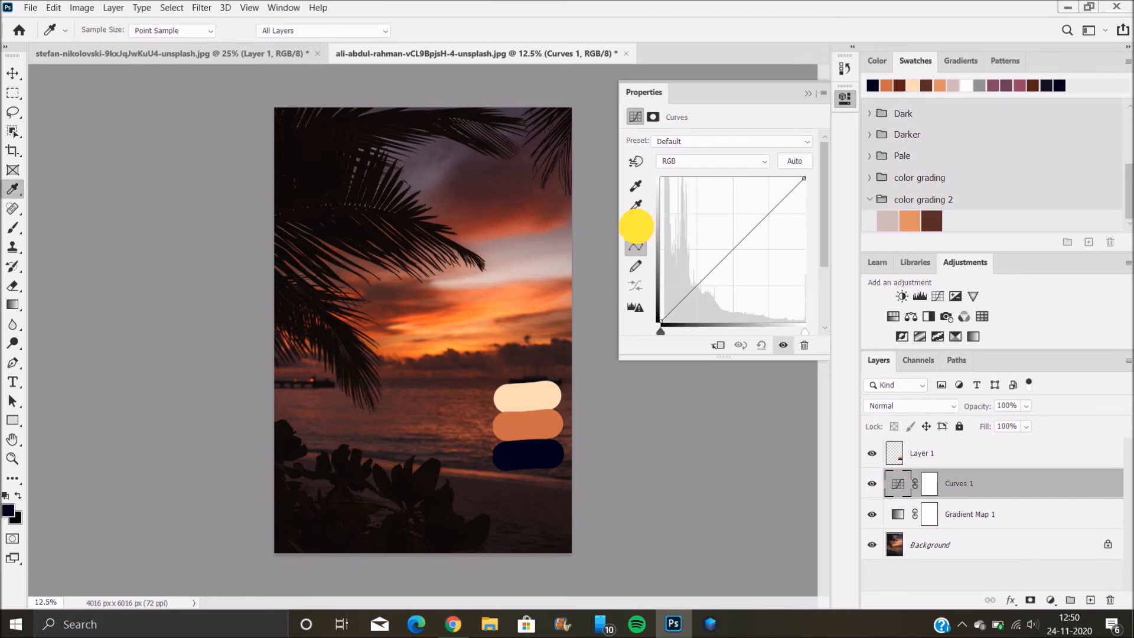
left_click(536, 387)
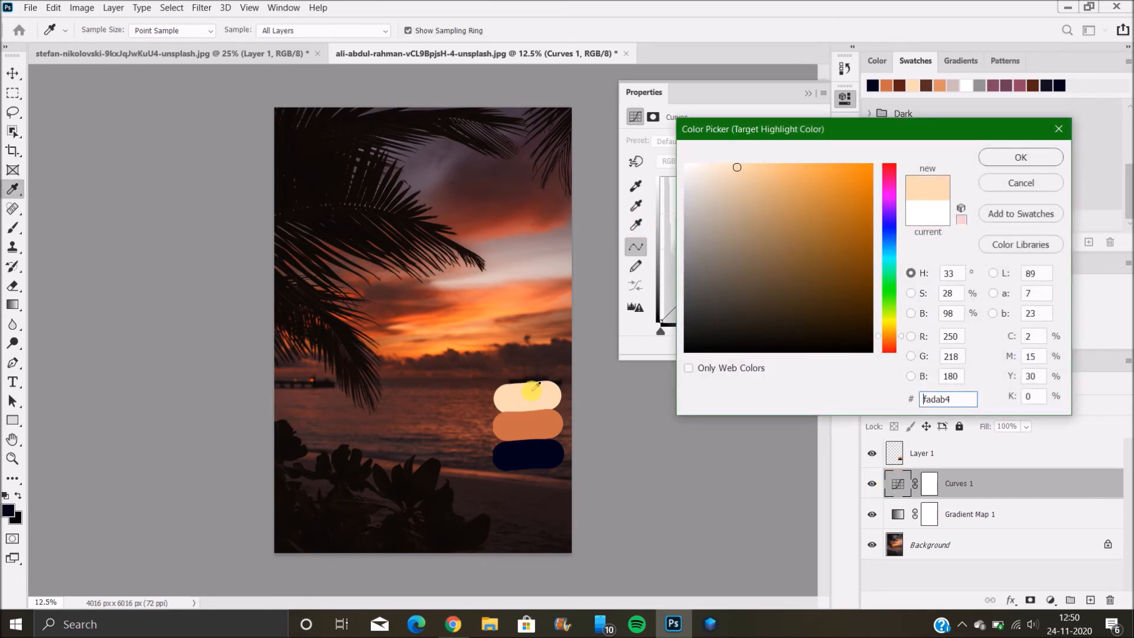
left_click(982, 158)
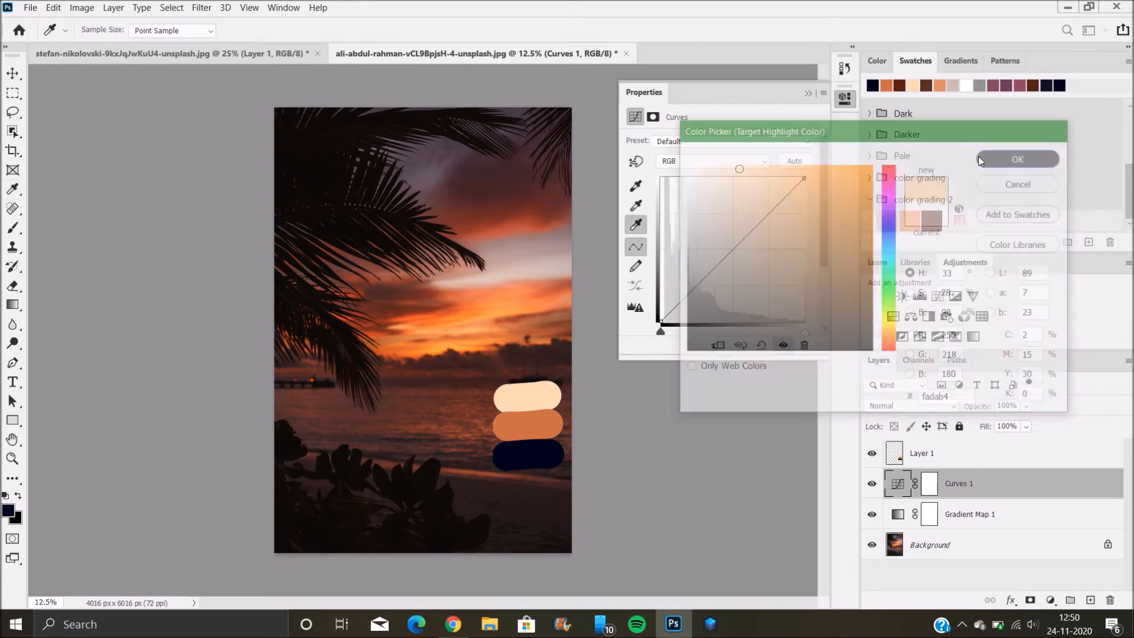
left_click(589, 244)
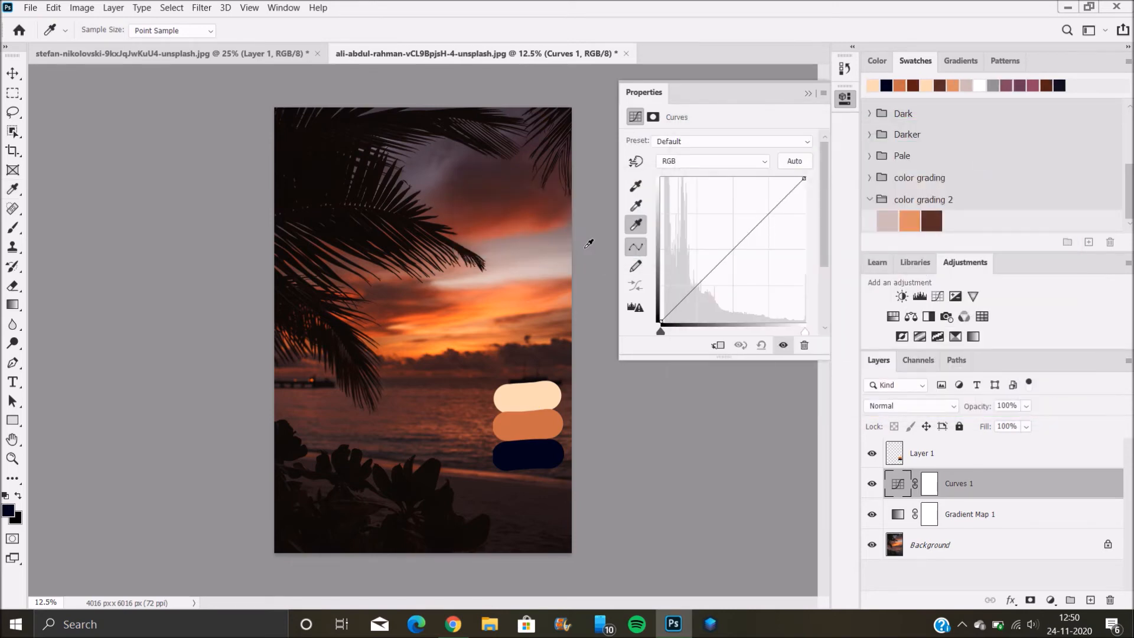
left_click(515, 269)
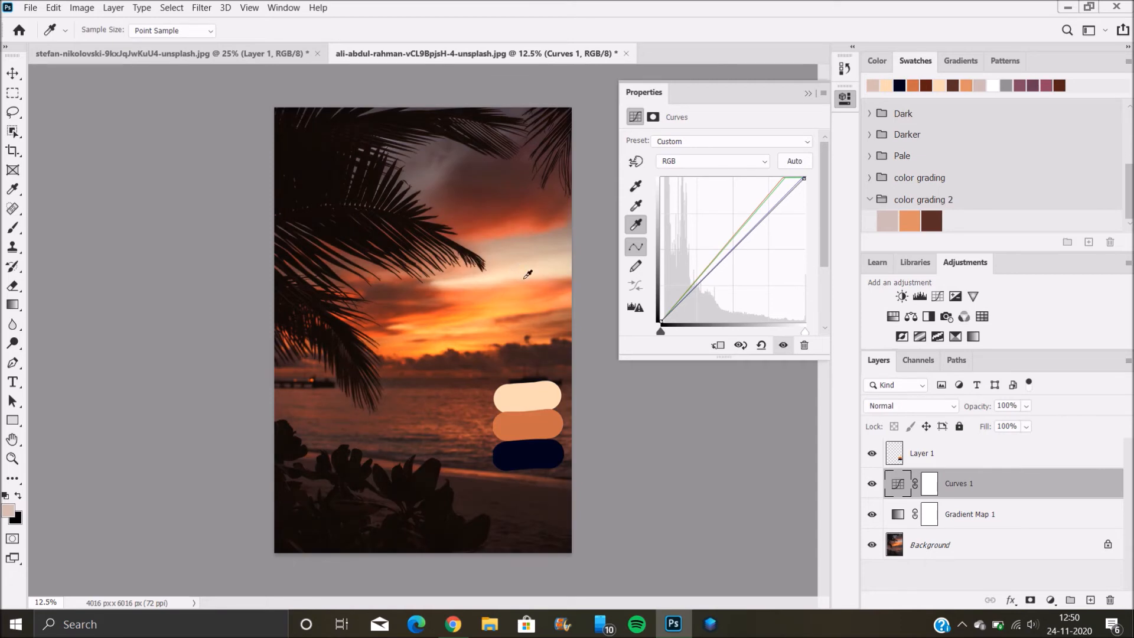
- Set the Curves midtone target to the orange stroke's color, ca6e45, without saving defaults, and apply it to the dark cloud beside the palm leaves
double_click(636, 206)
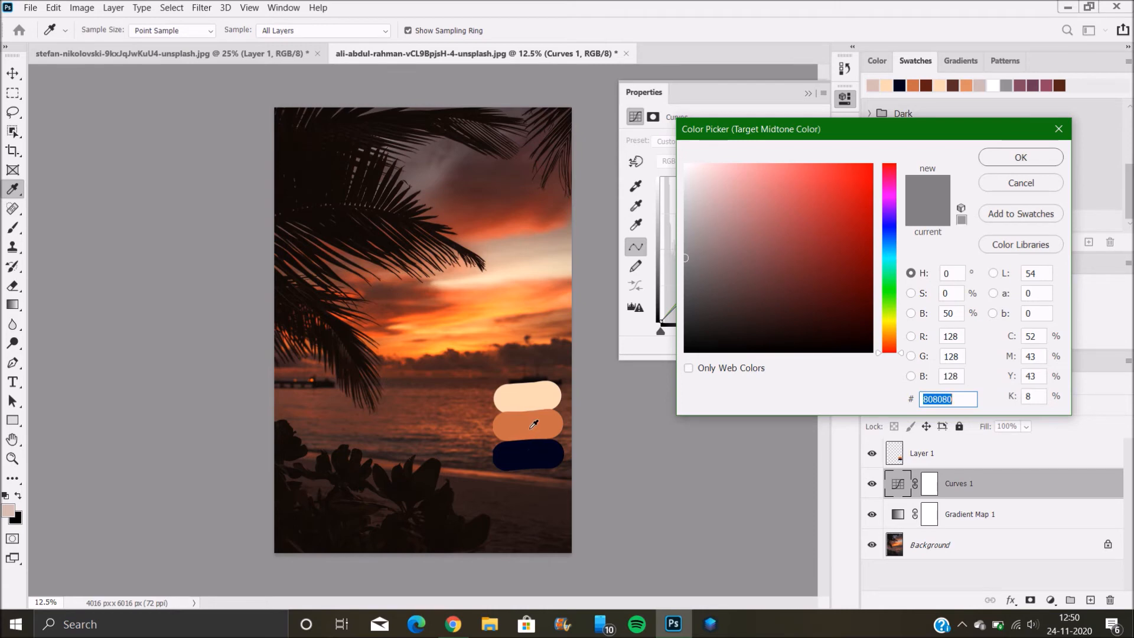
left_click(534, 426)
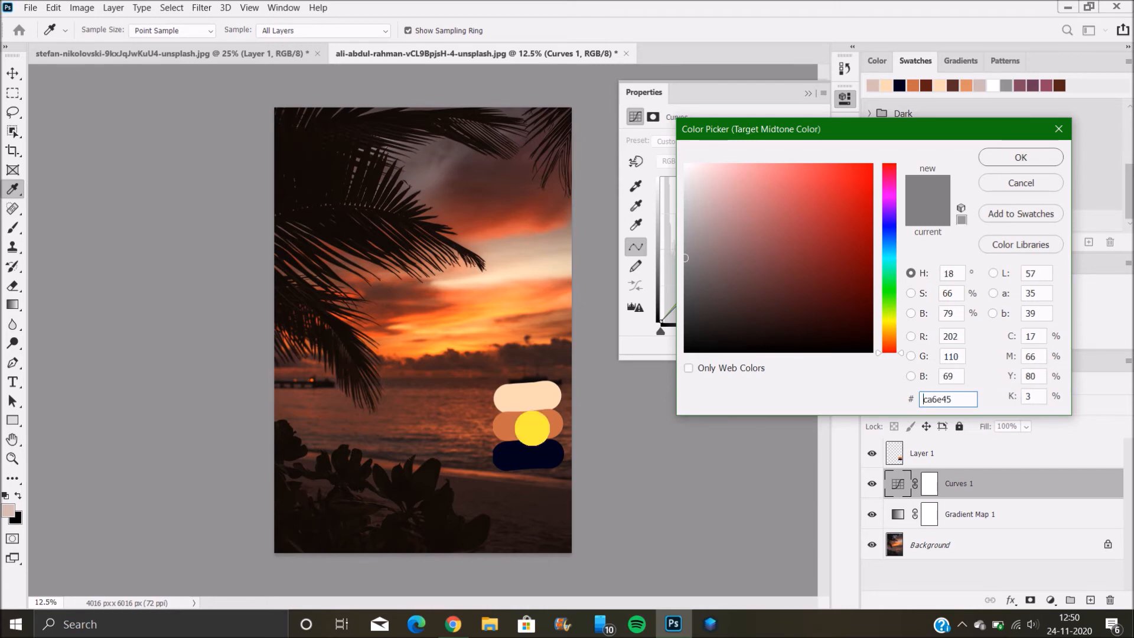
left_click(985, 158)
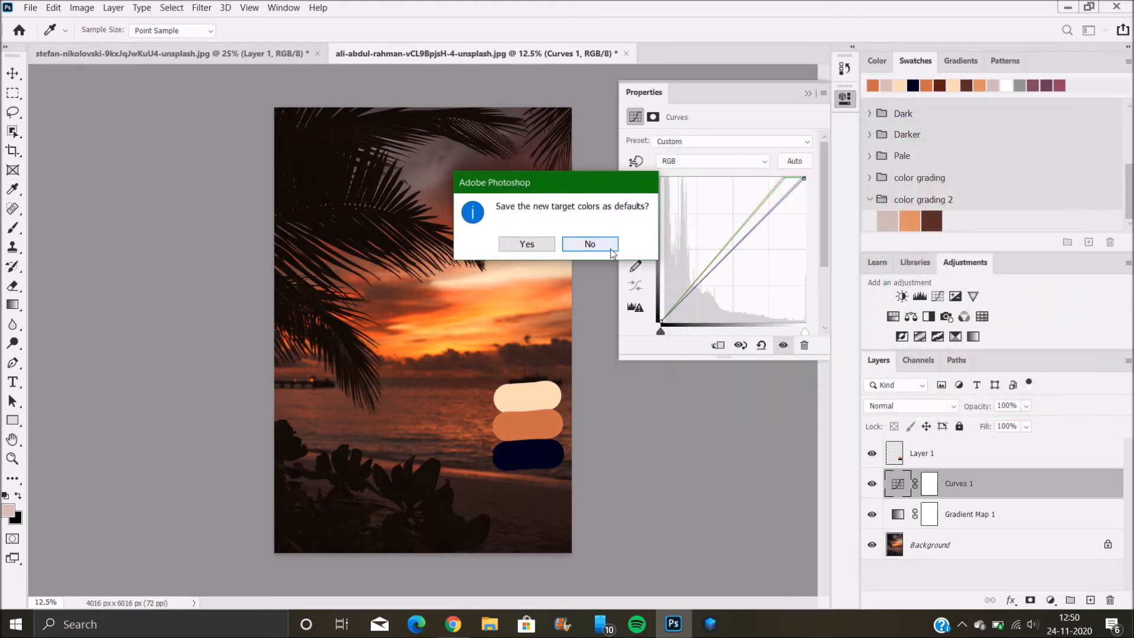
left_click(579, 244)
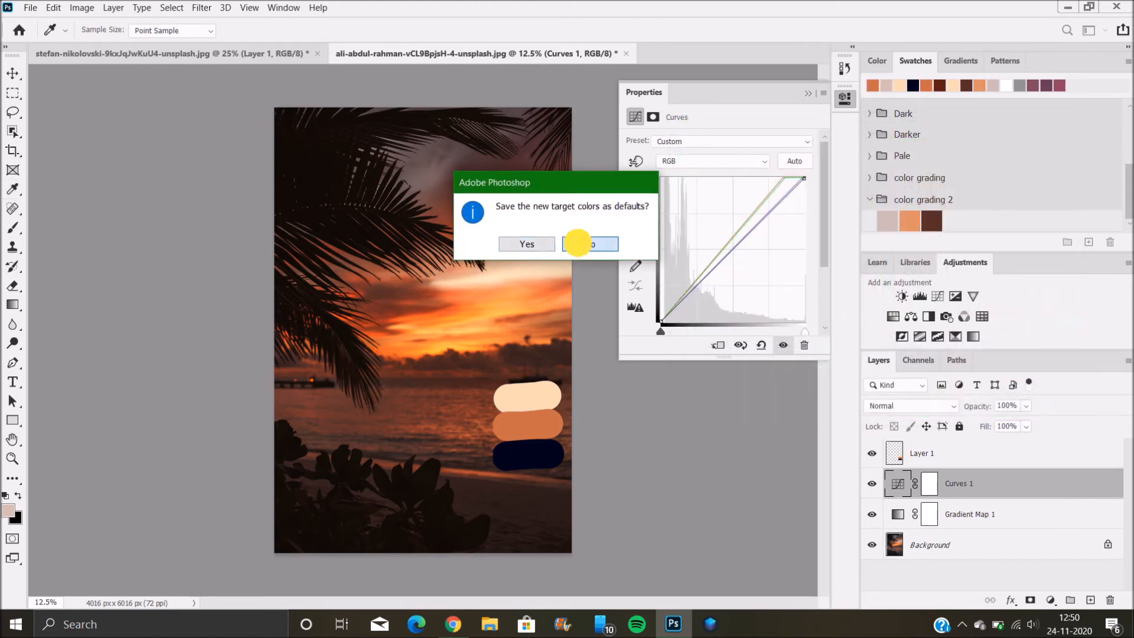
left_click(388, 291)
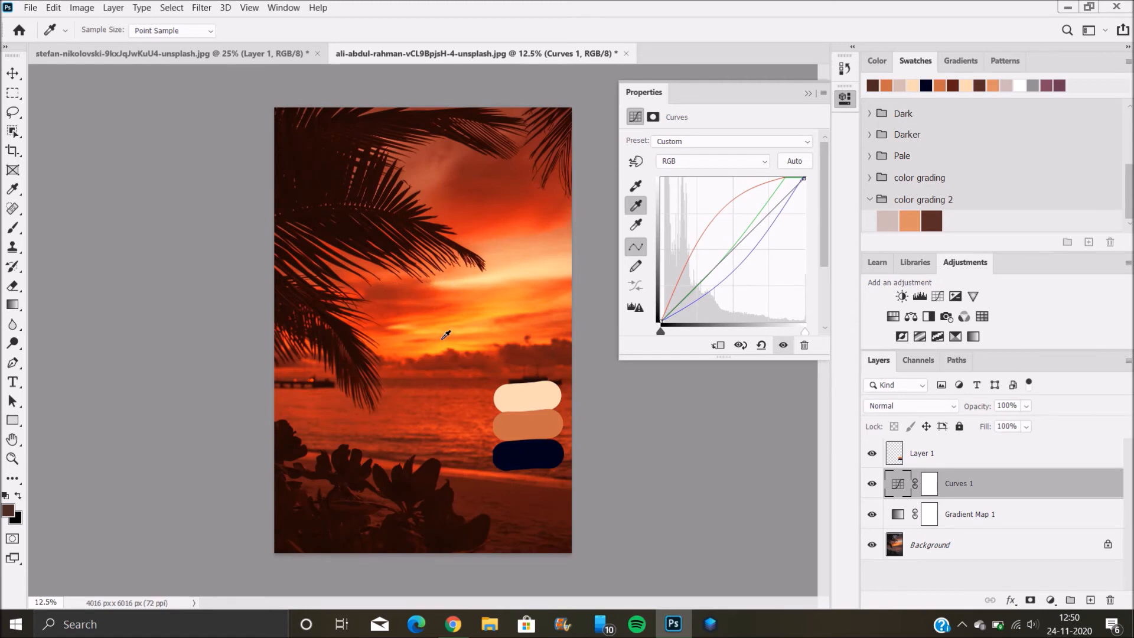
- Undo the highlight and midtone corrections and apply the orange midtone target to the reddish cloud at the photo's right edge
key("ctrl+z")
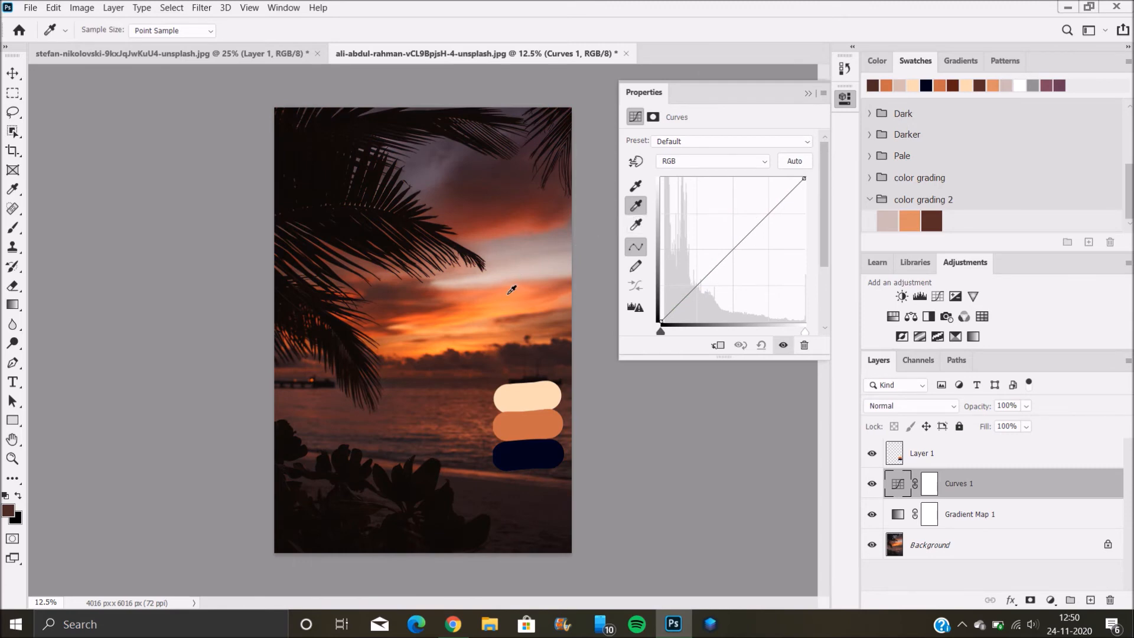
left_click(557, 213)
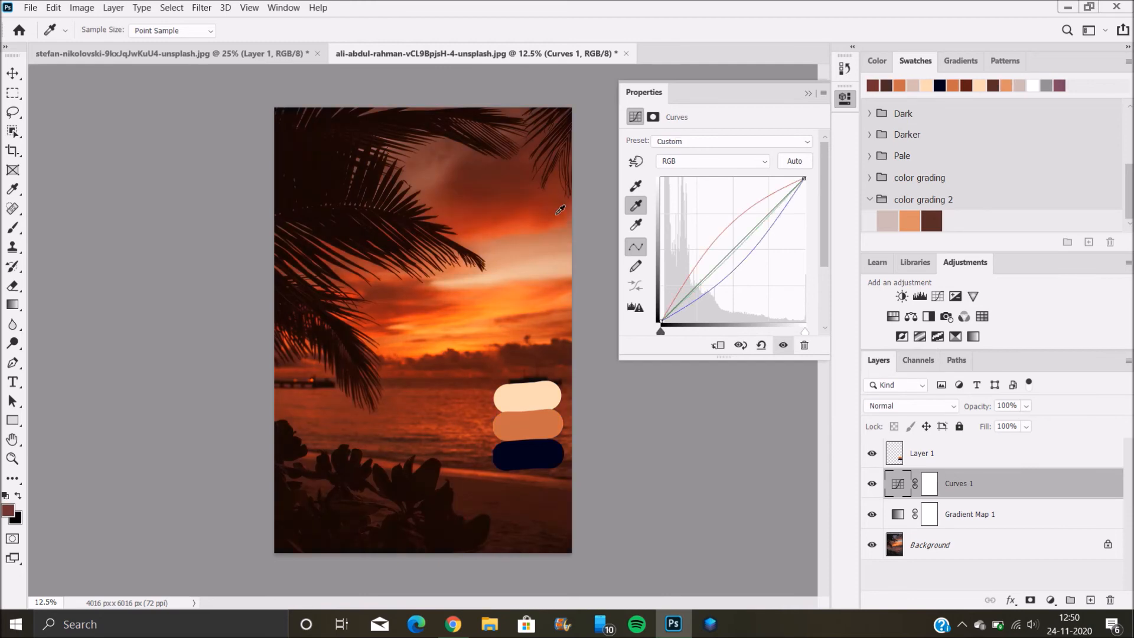
- Try the navy stroke's color, 00021b, as the Curves highlight target on the dark foreground leaves, and undo the Curves corrections
double_click(636, 226)
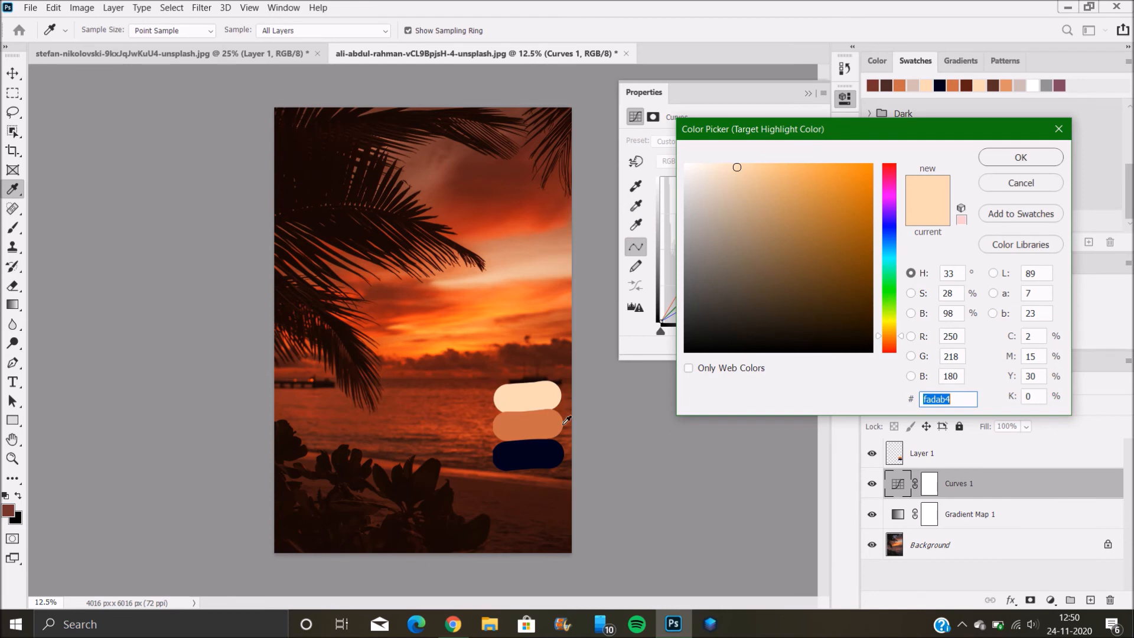
left_click(547, 452)
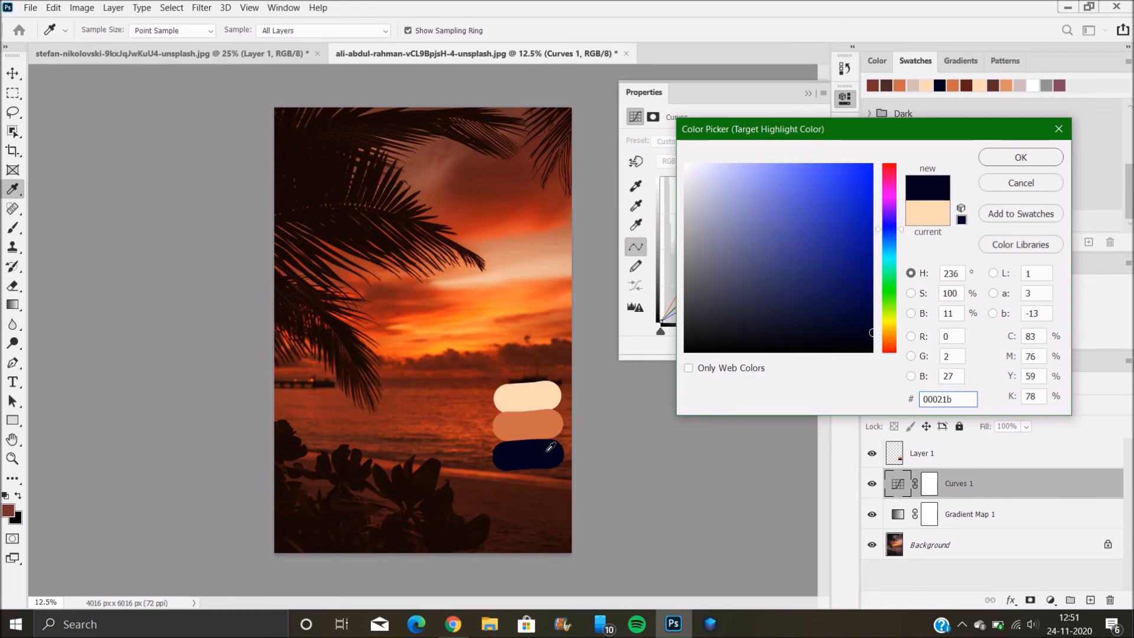
left_click(1005, 158)
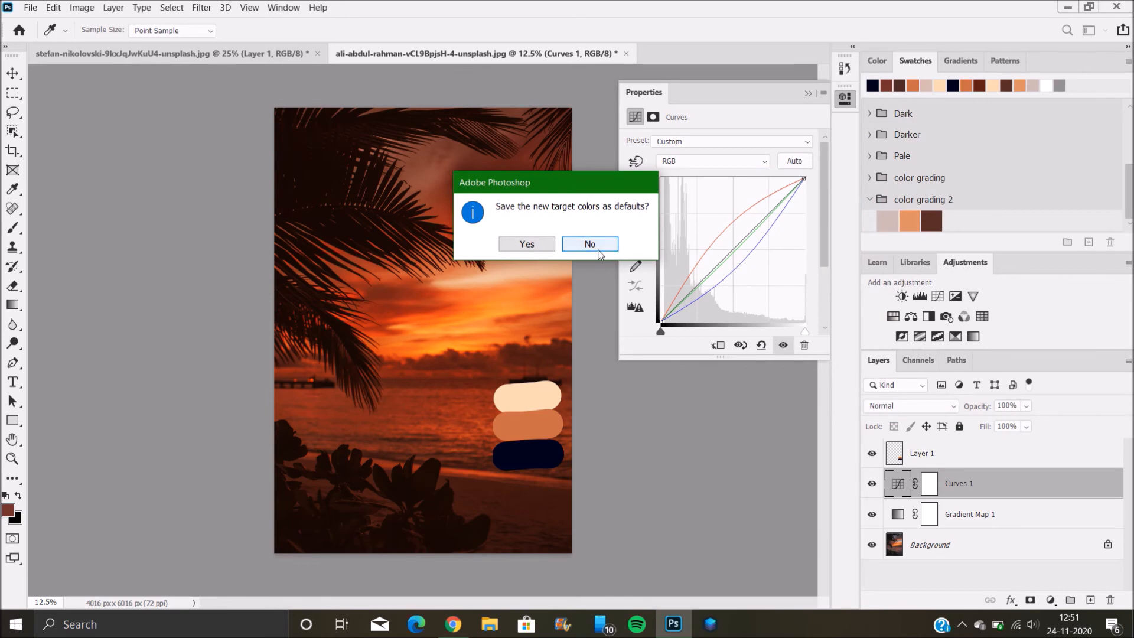
left_click(590, 243)
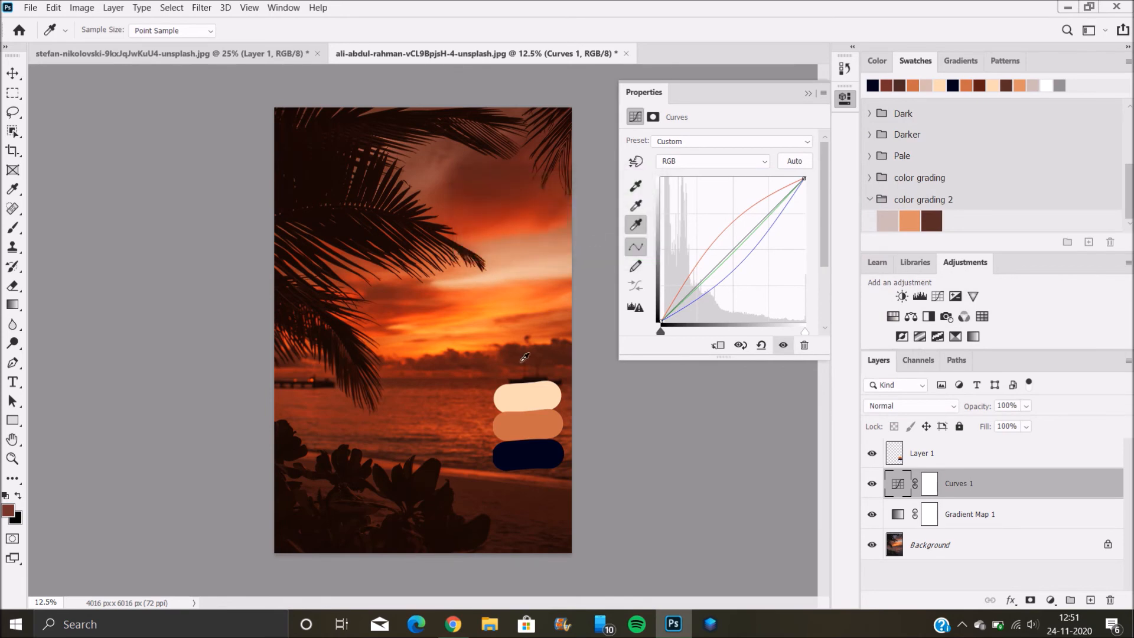
left_click(426, 471)
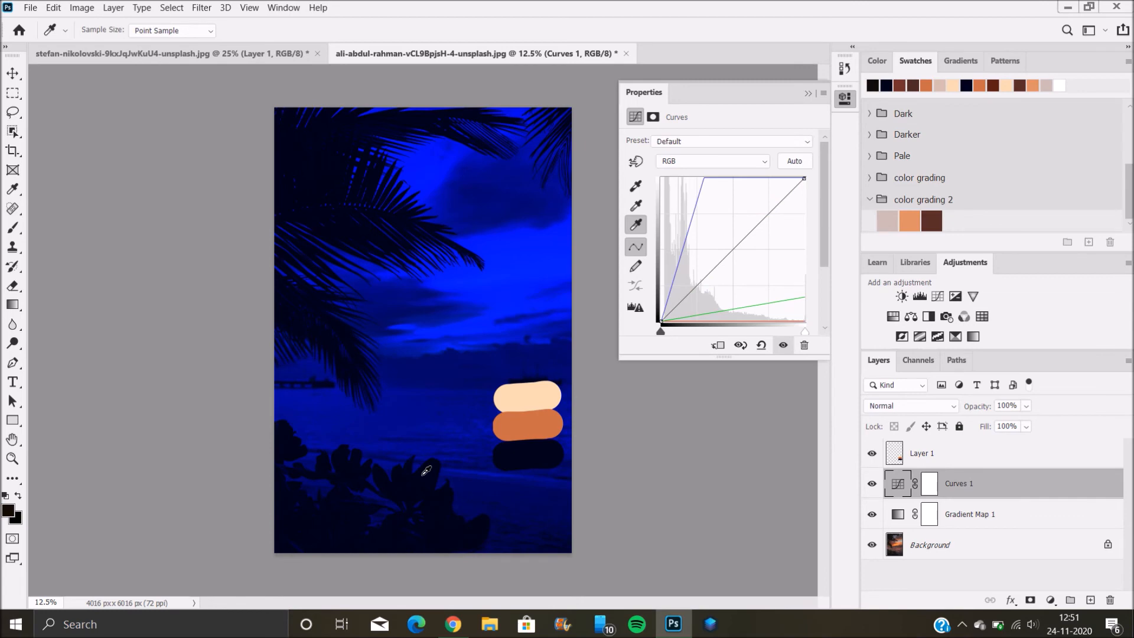
key("ctrl+z")
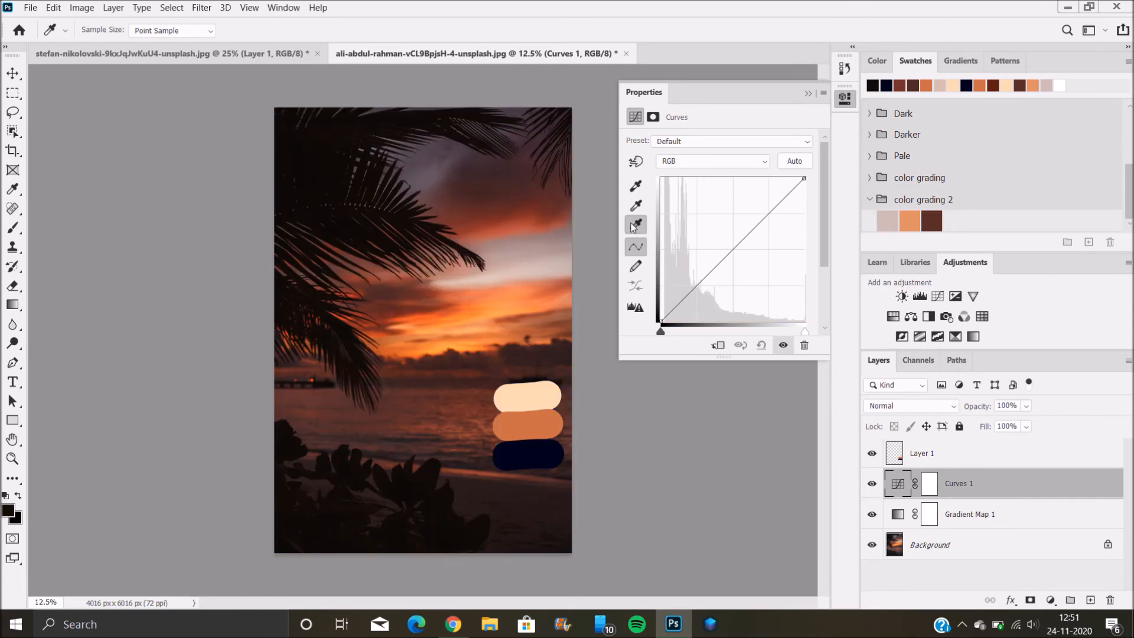
- Set the Curves shadow target to the navy stroke's color, 00021b, without saving defaults, and apply it to the dark palm leaves
double_click(635, 185)
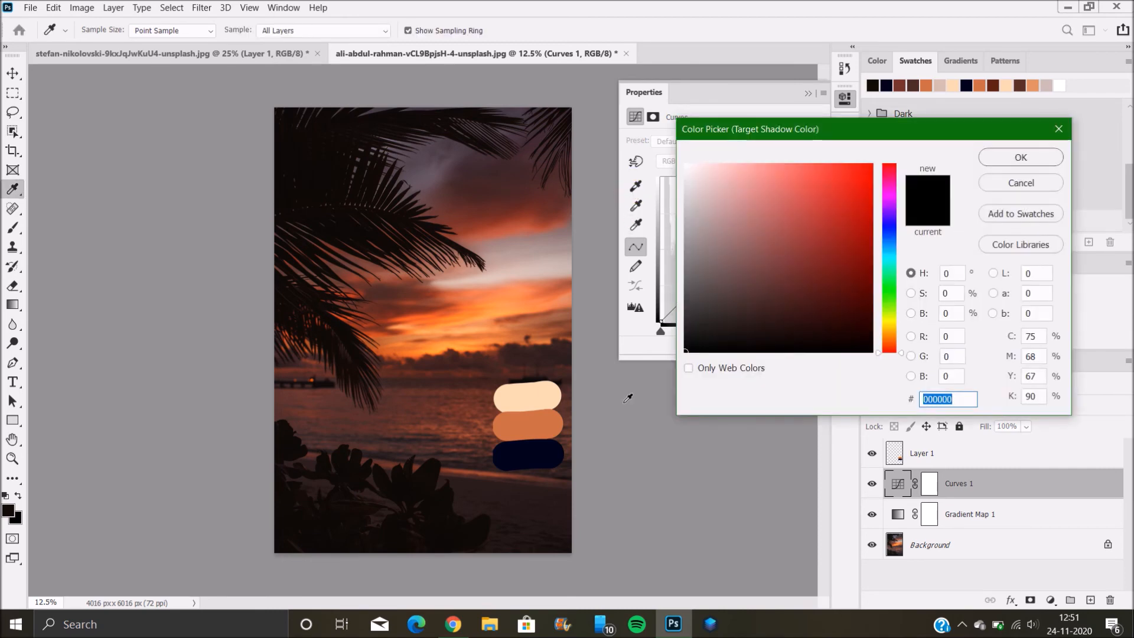
left_click(516, 458)
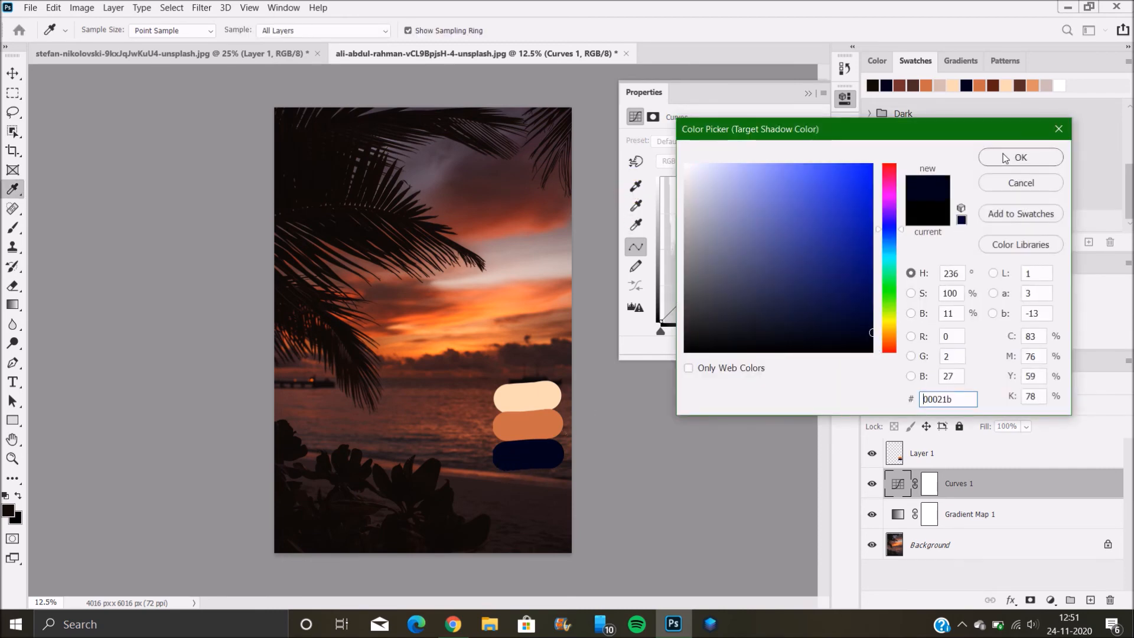
left_click(1021, 157)
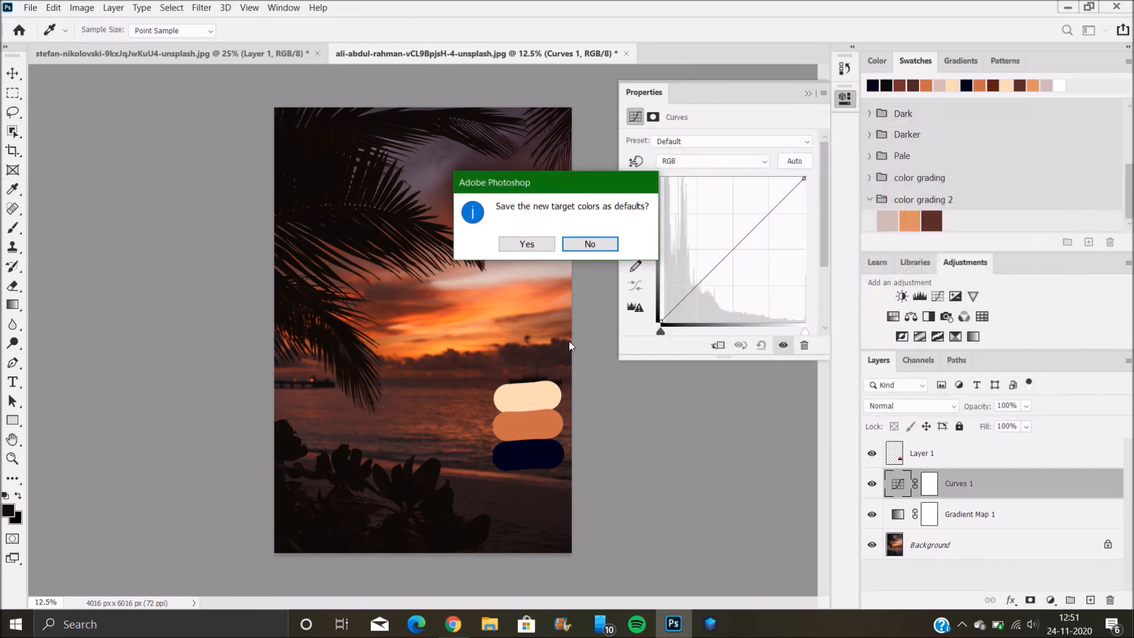
left_click(589, 244)
left_click(333, 168)
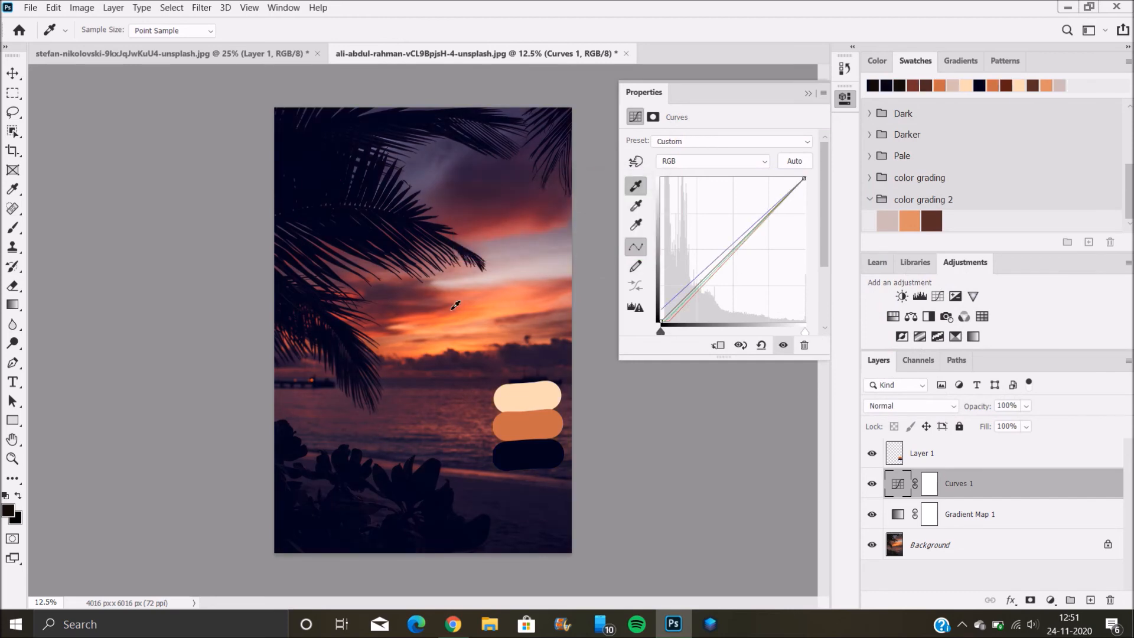
- Delete the painted color strokes layer and lower the Curves layer's opacity to 54%
left_click(806, 93)
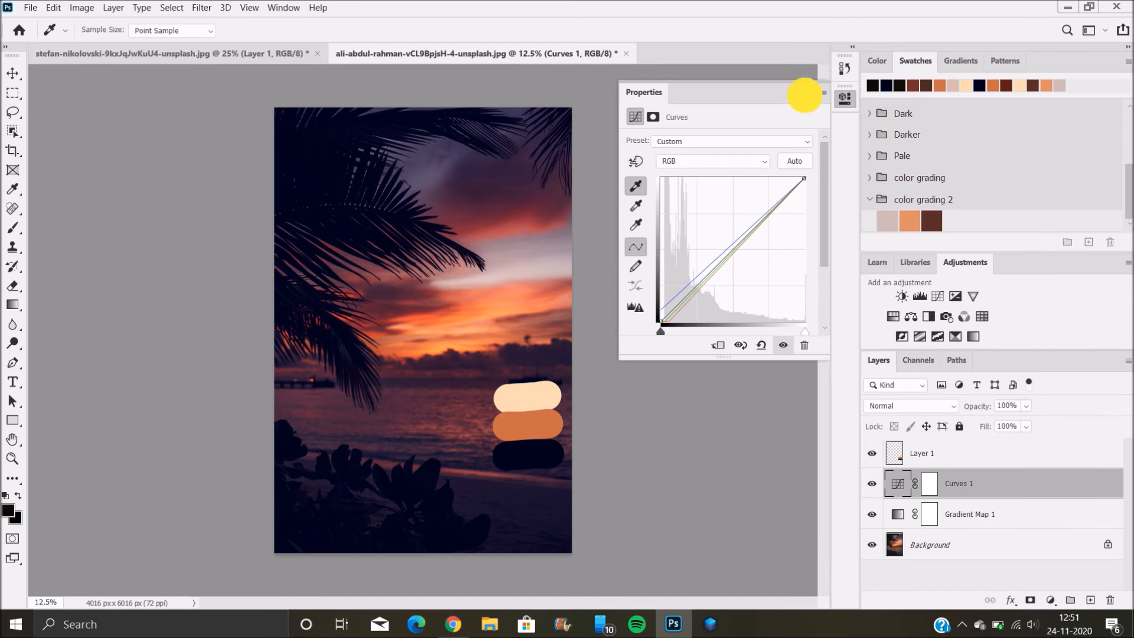
left_click_drag(1092, 451, 1110, 600)
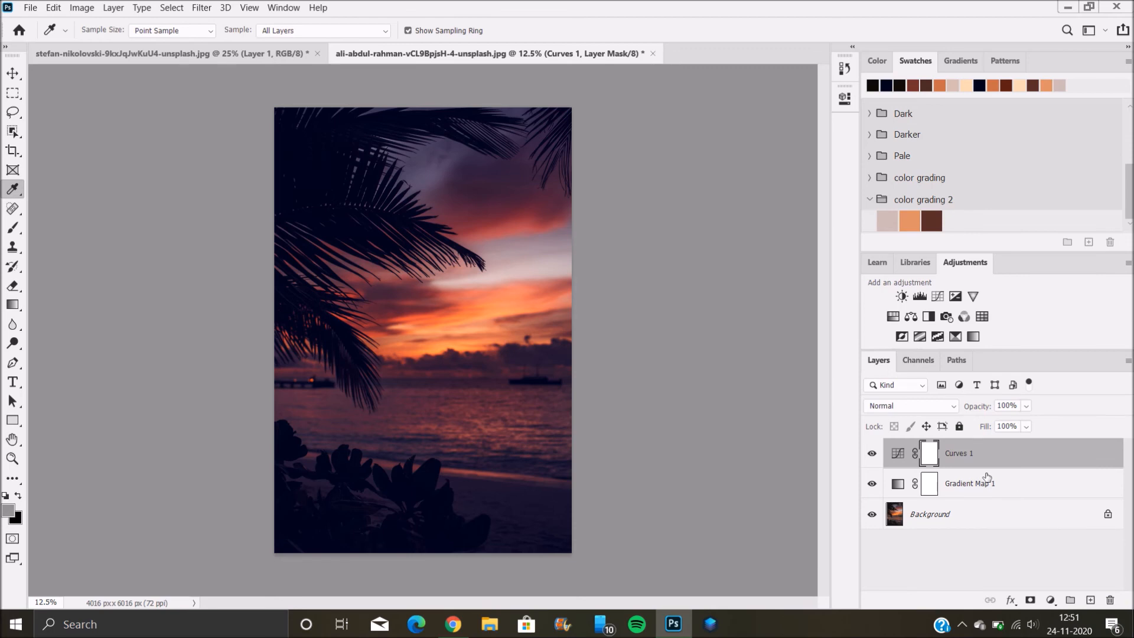
left_click_drag(978, 406, 950, 408)
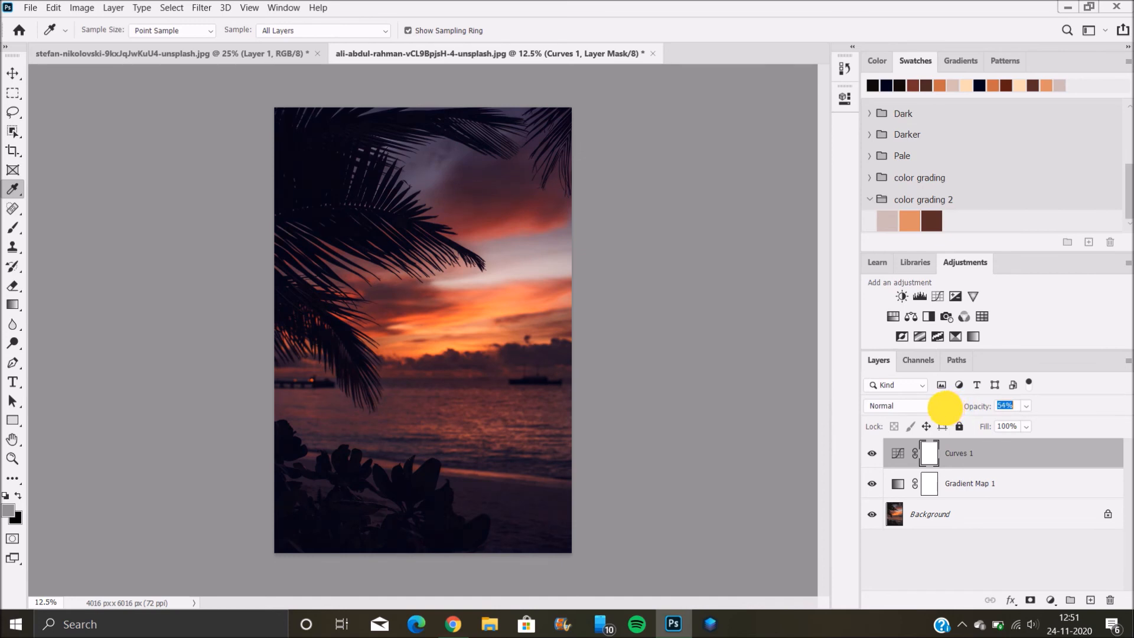
left_click_drag(945, 408, 947, 411)
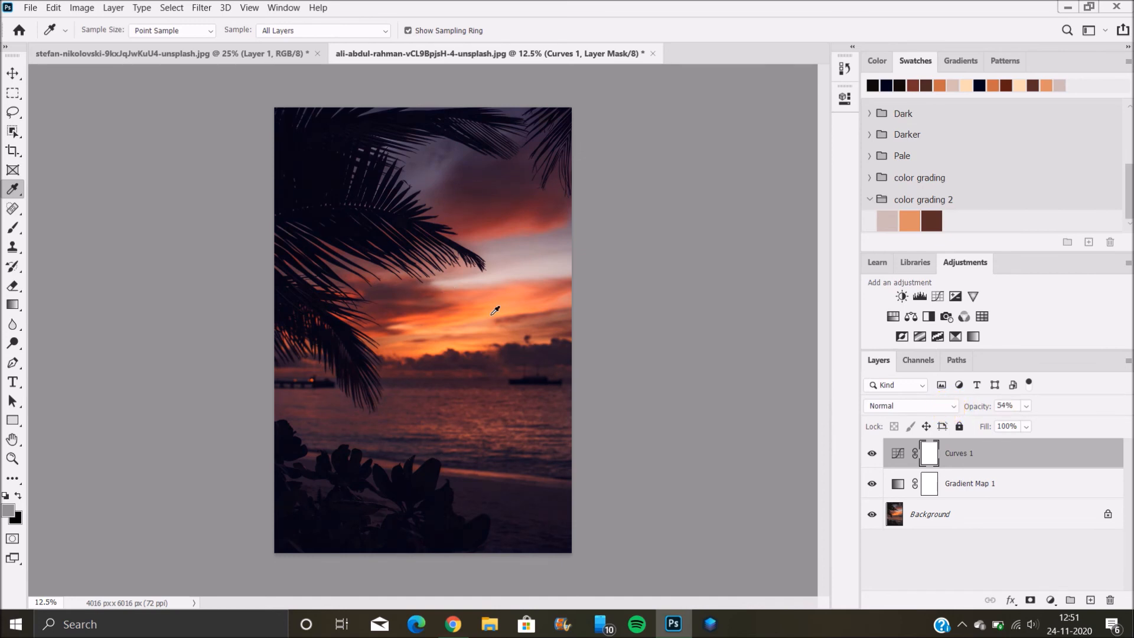
- Compare the photo with and without the Curves adjustment and select the Background layer
left_click(872, 453)
left_click(873, 453)
left_click(1006, 505)
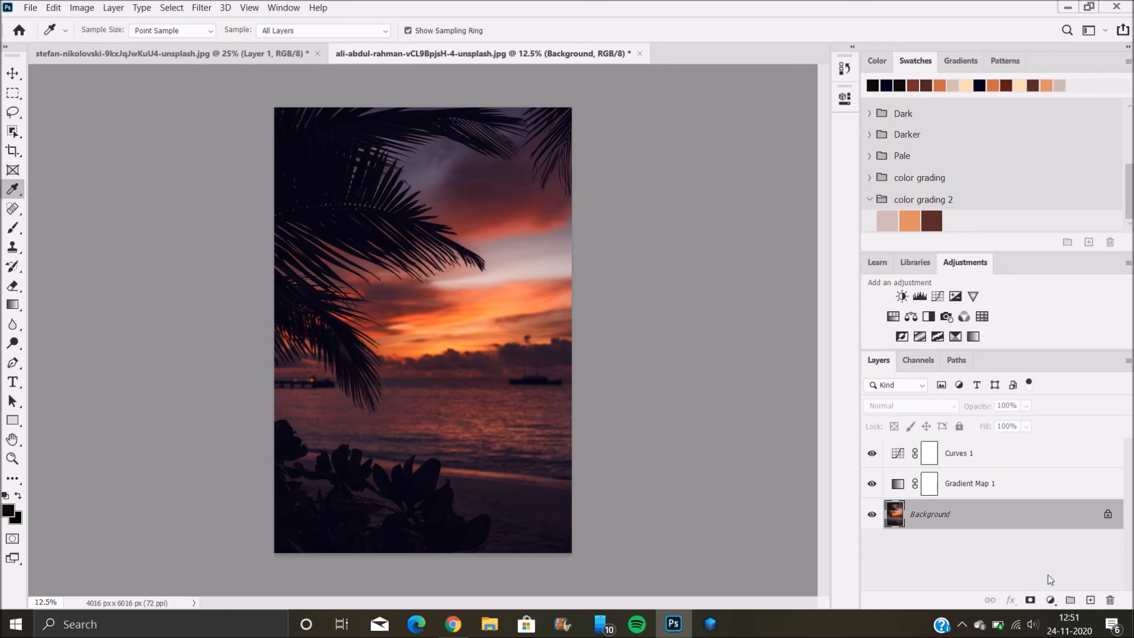
- Add a Vibrance adjustment layer directly above the Background layer and set its vibrance to +53
left_click(1050, 599)
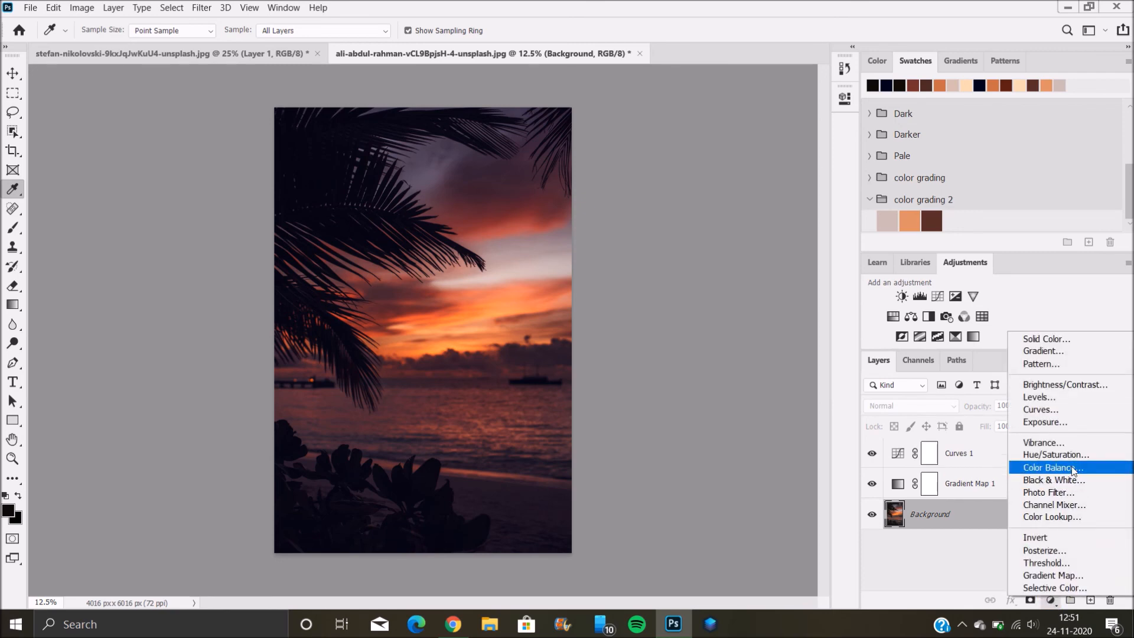
left_click(1069, 442)
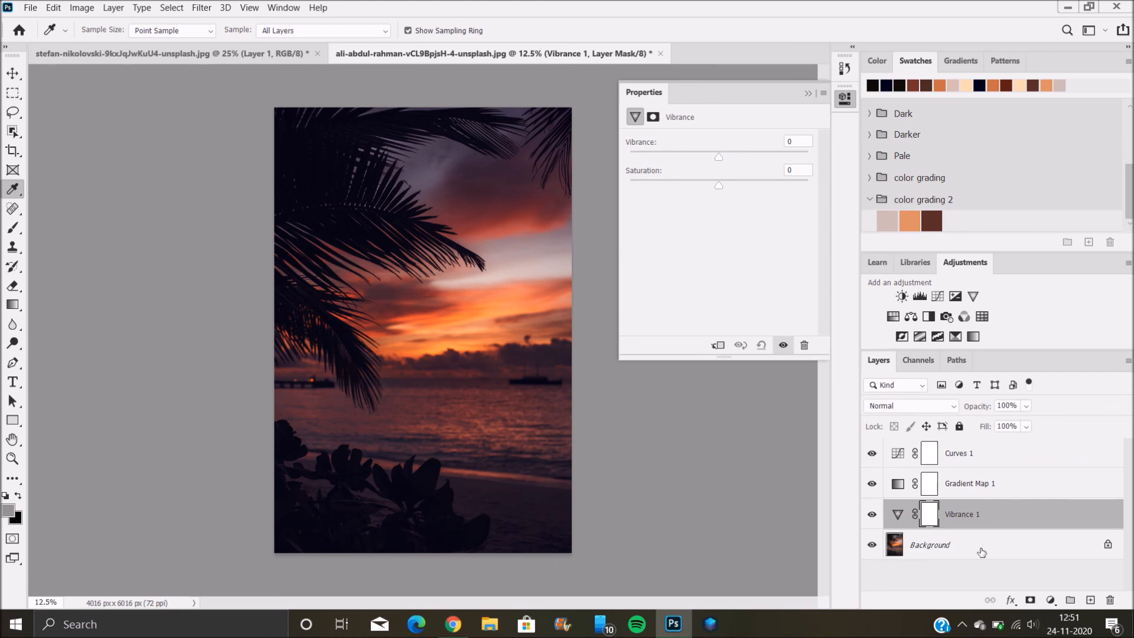
left_click_drag(718, 157, 765, 156)
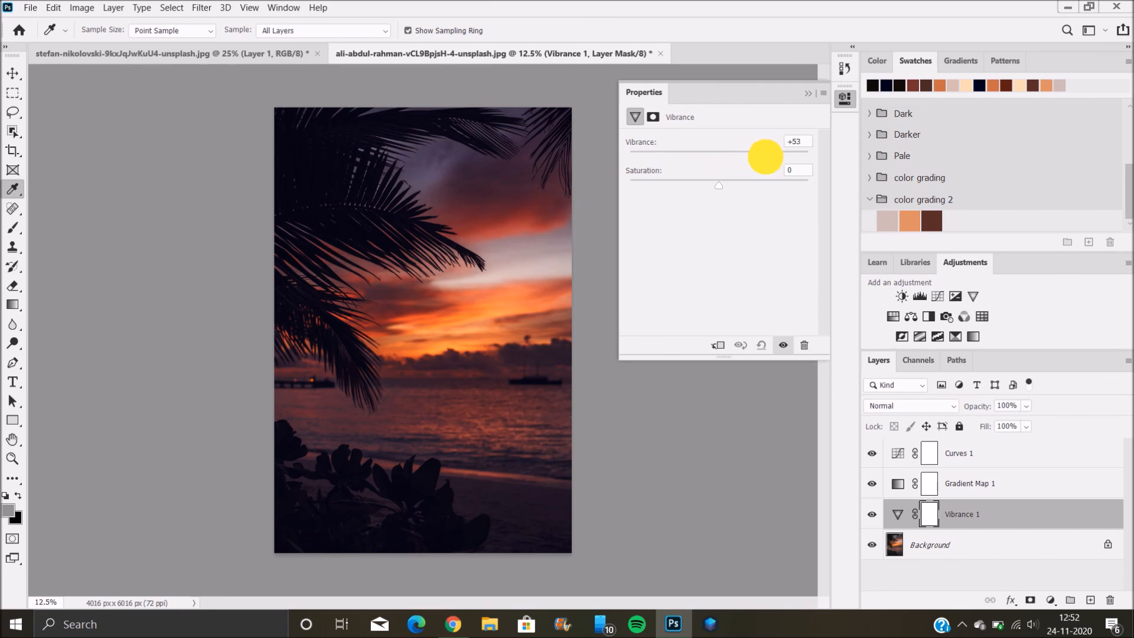
left_click(808, 93)
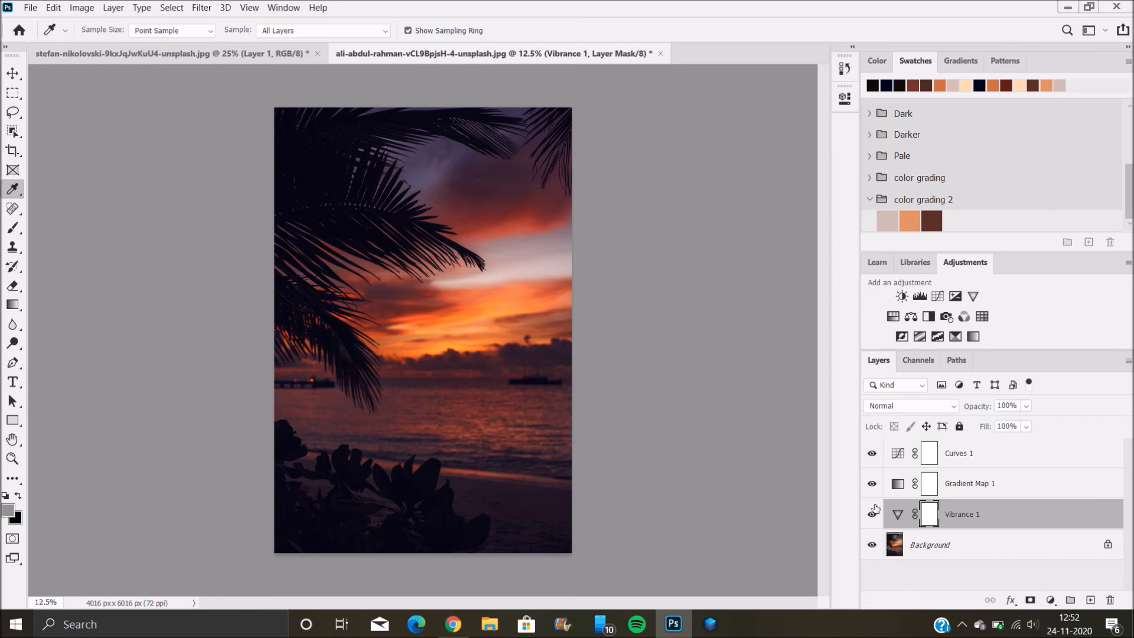
- Compare the photo before and after grading by hiding and reshowing the Vibrance, Curves and Gradient Map layers
left_click(872, 514)
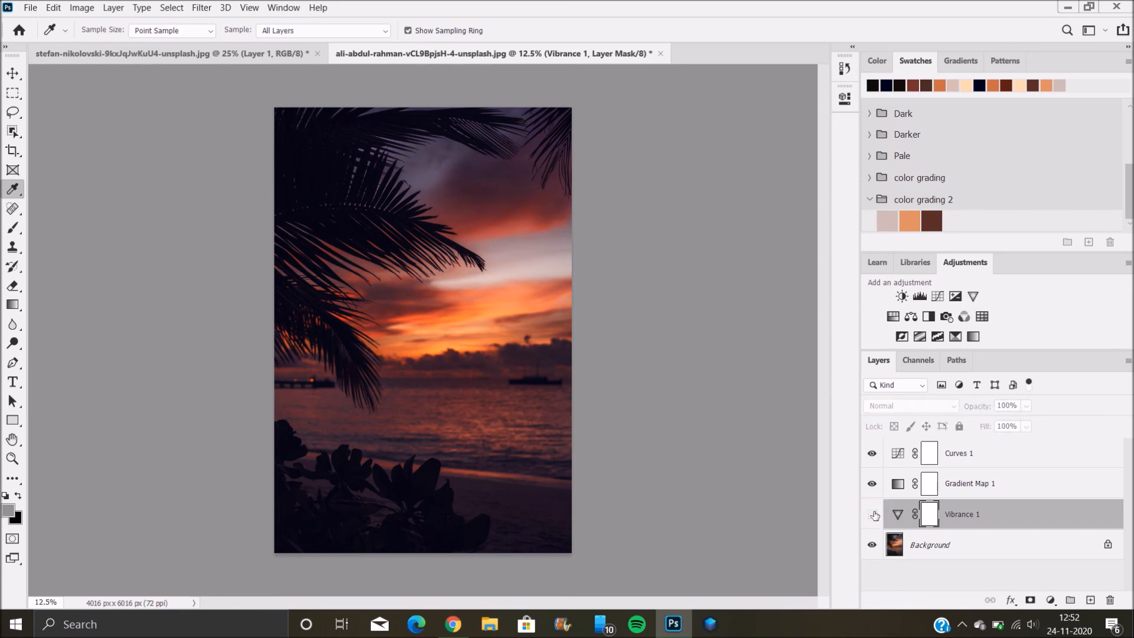
left_click(872, 454)
left_click(873, 483)
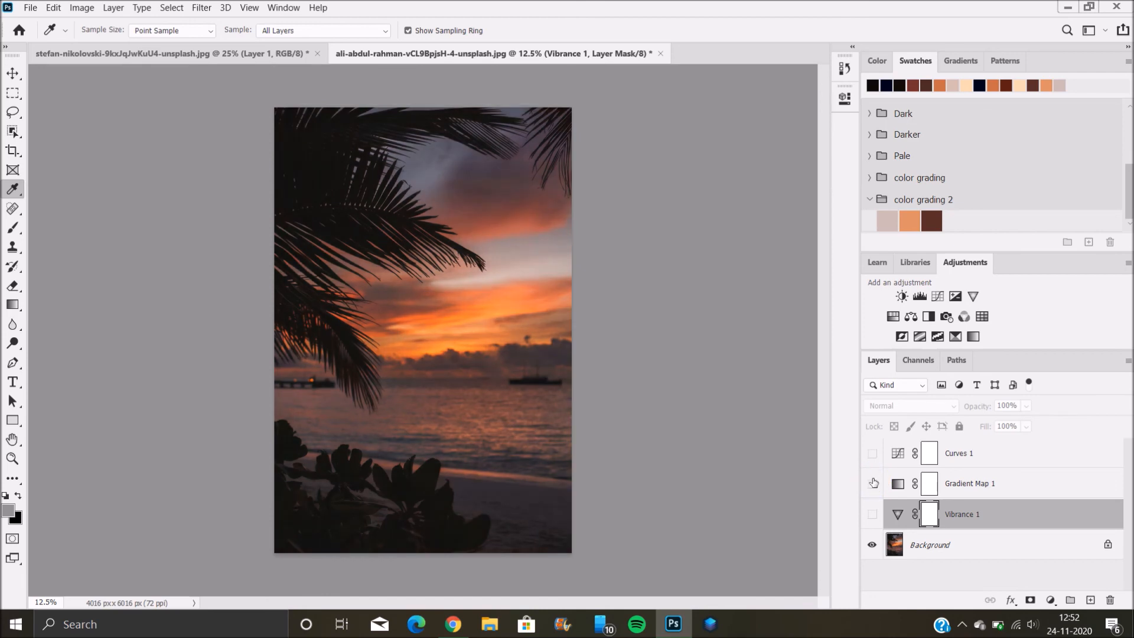
left_click(873, 483)
left_click(872, 453)
left_click(872, 513)
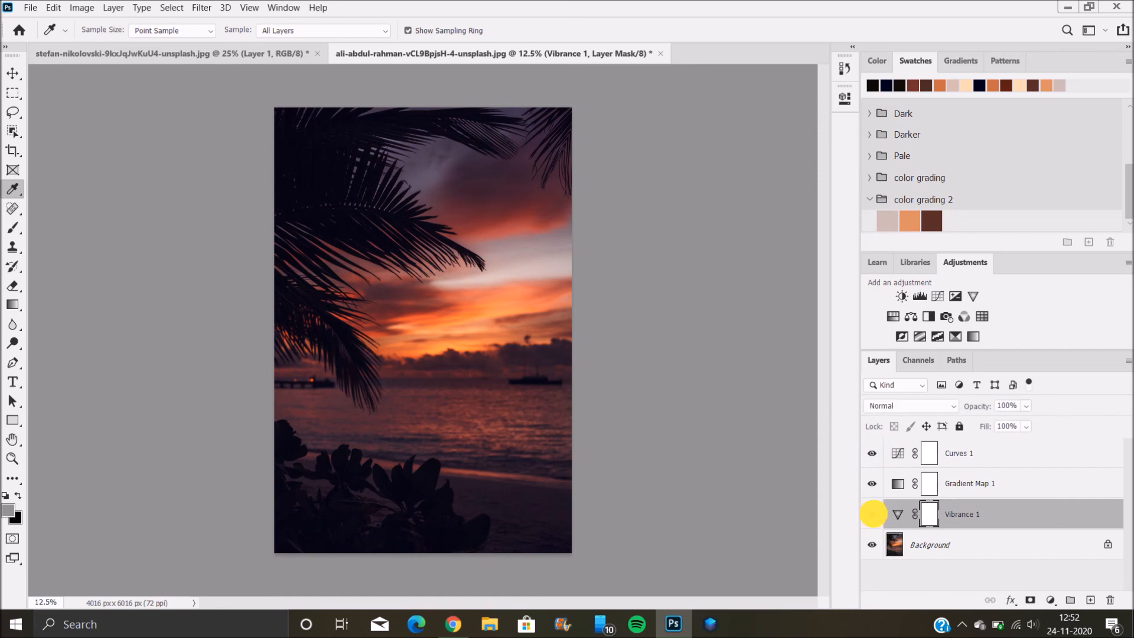